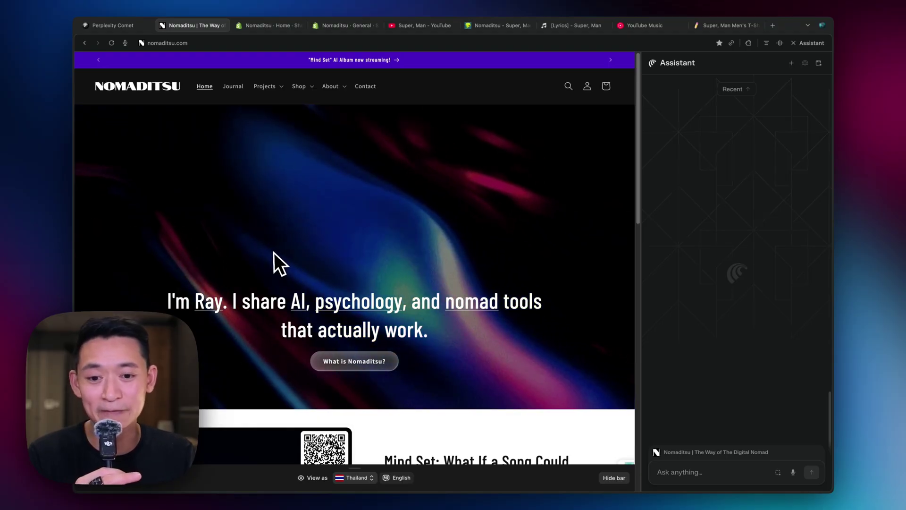
Open the Journal, filter it to the AI Music project category, and browse the song posts.
scroll(274, 252, down, 10)
scroll(273, 255, up, 10)
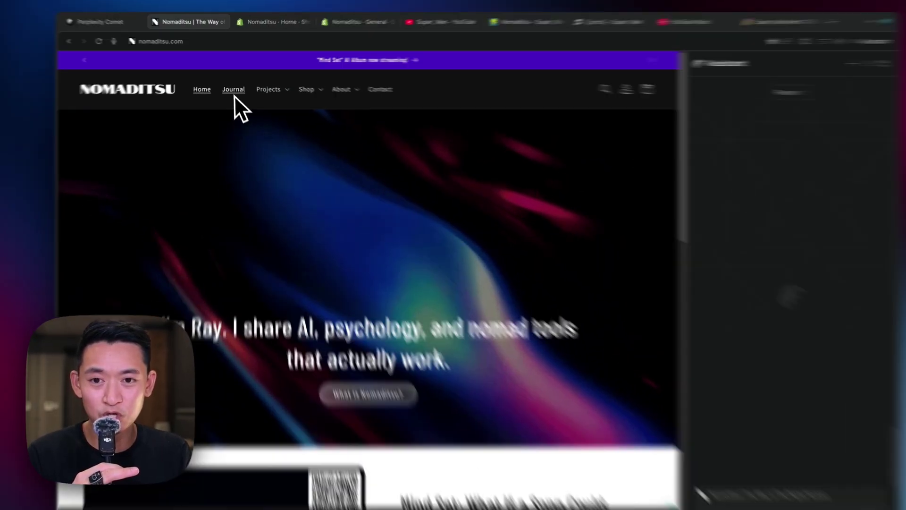
click(235, 91)
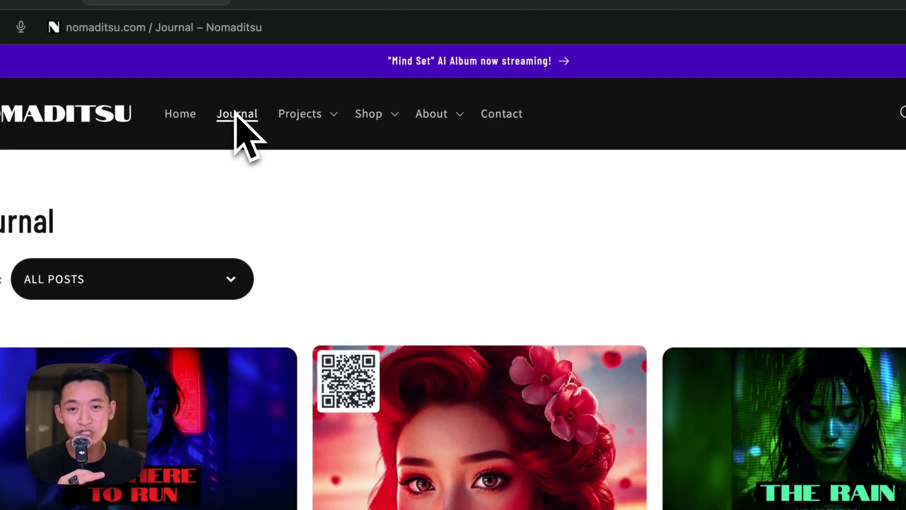
click(309, 128)
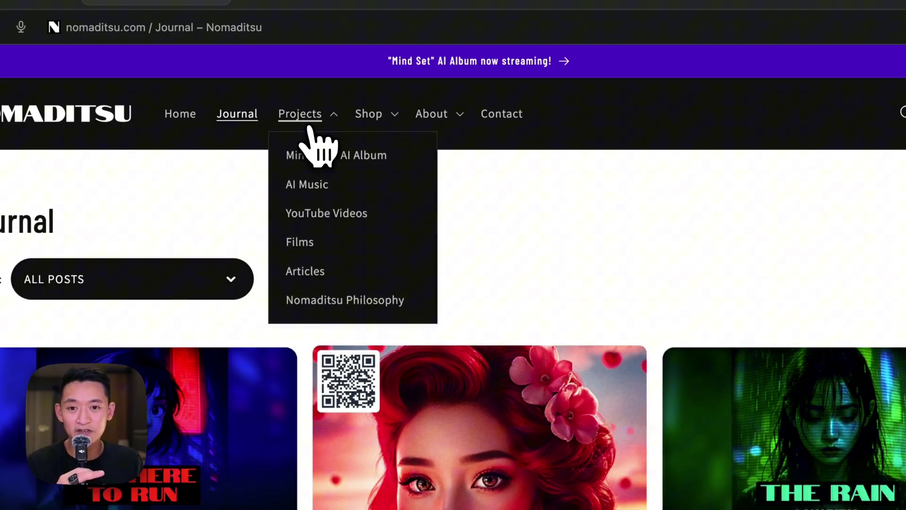
click(319, 188)
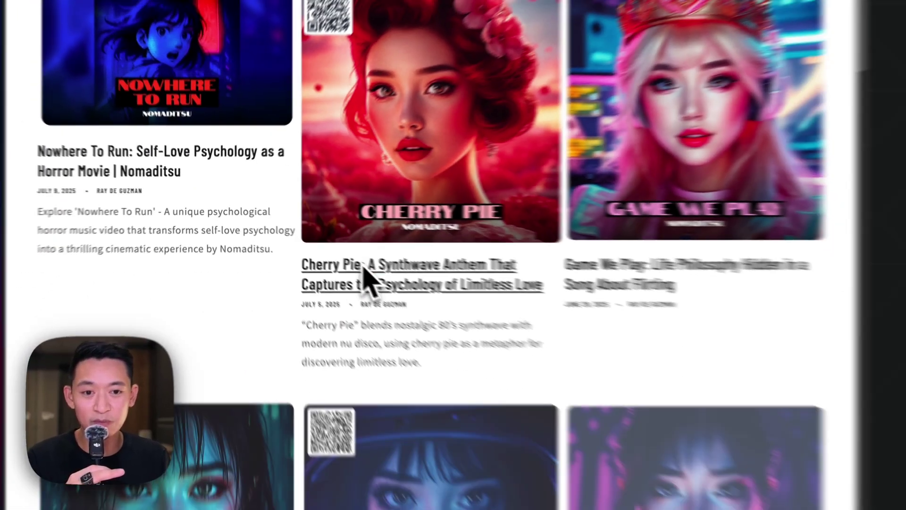
scroll(311, 246, down, 15)
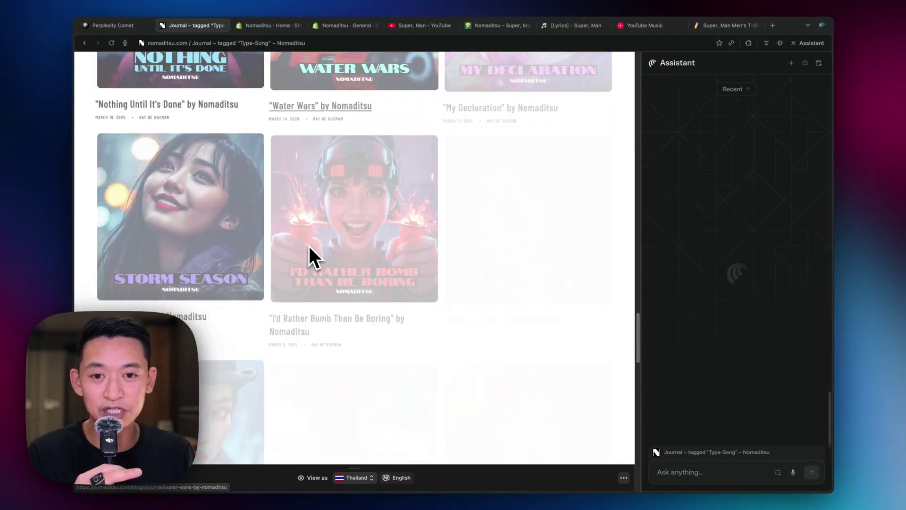
scroll(309, 246, up, 15)
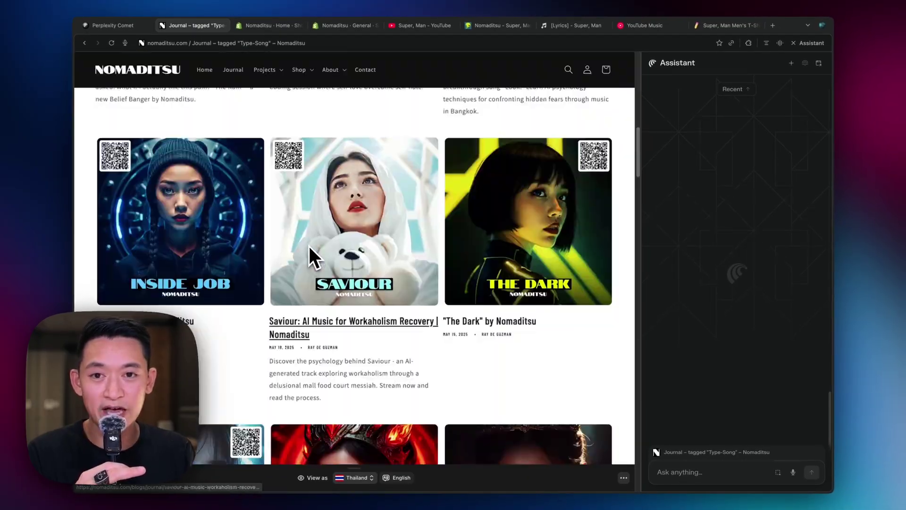
Switch to the Shopify admin, open the assistant side panel, and open the Music entries list.
click(276, 26)
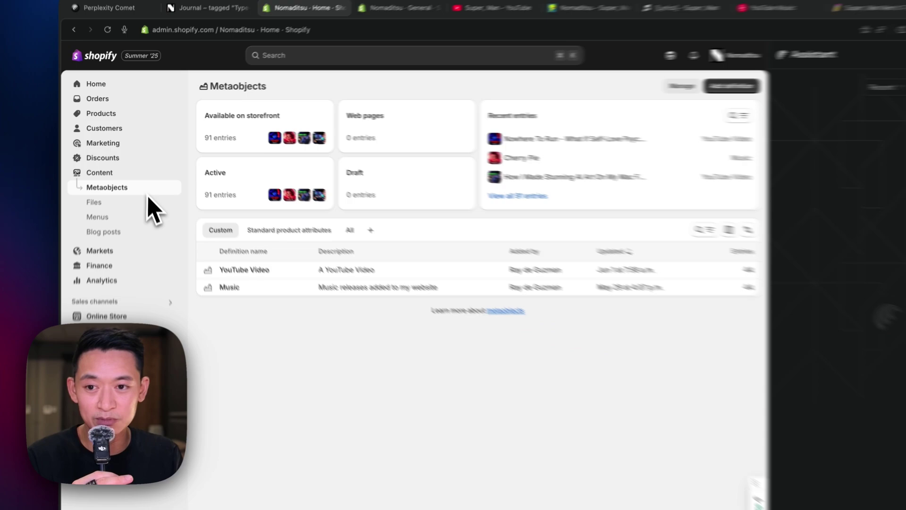
key(alt+a)
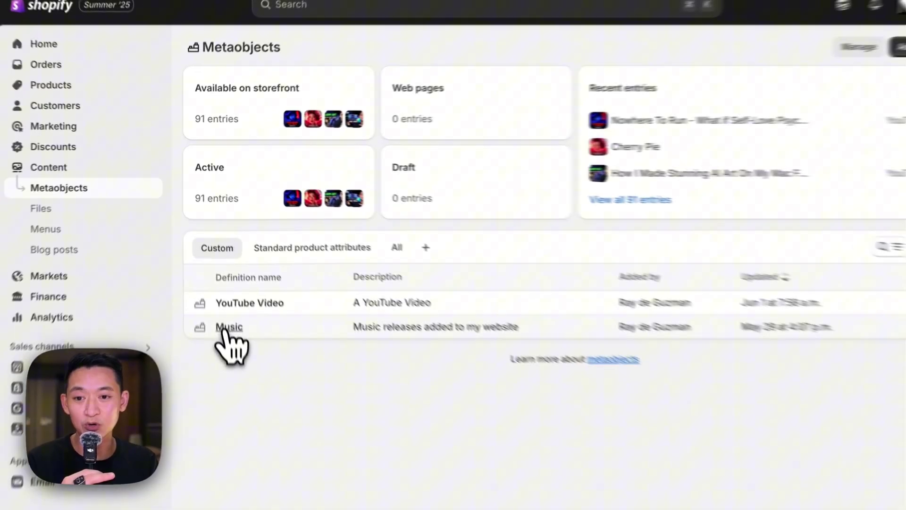
click(210, 250)
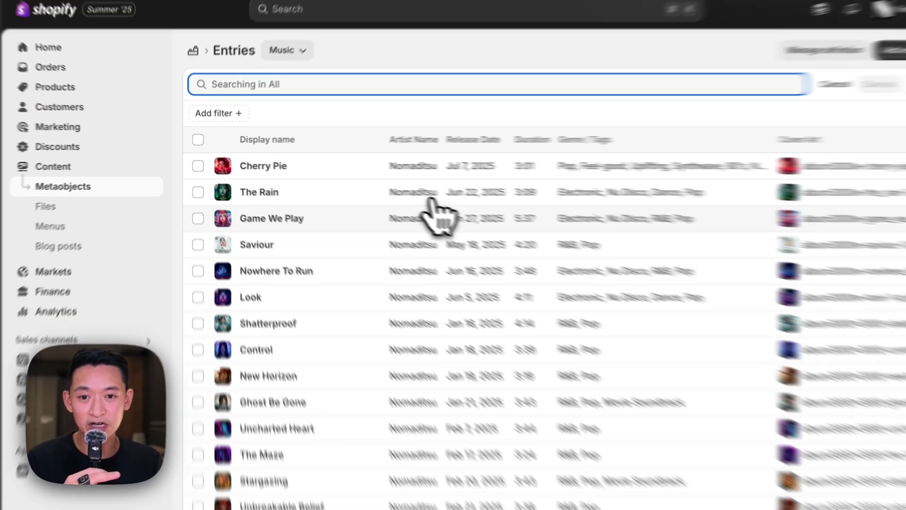
scroll(427, 351, down, 7)
scroll(427, 351, up, 7)
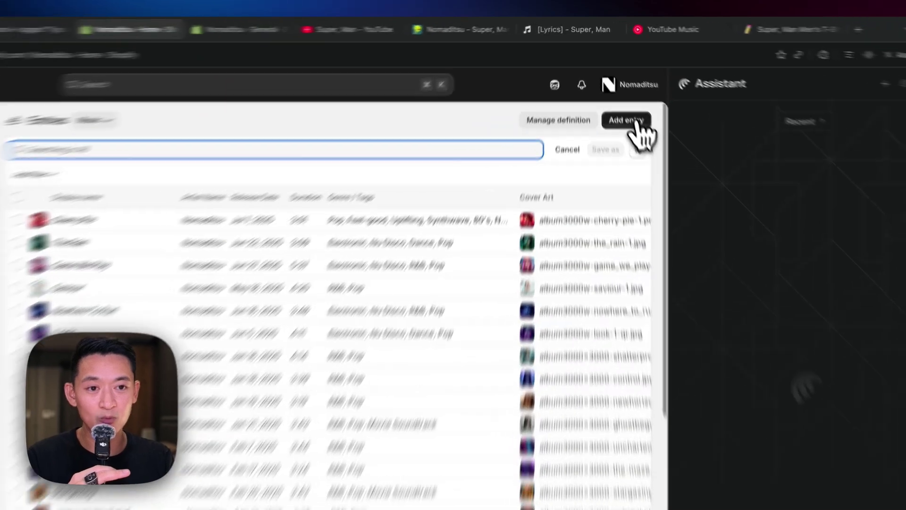
Start a new Music entry and look over the blank form's fields.
click(613, 88)
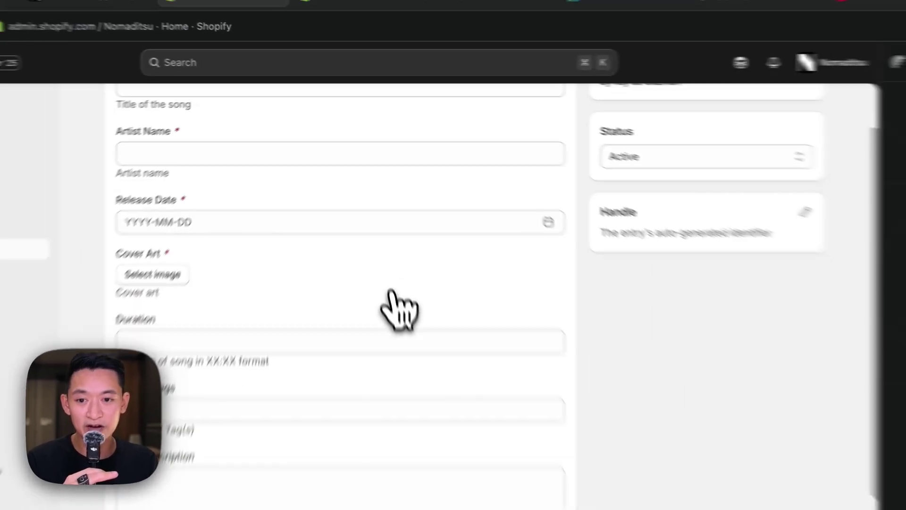
scroll(370, 204, down, 10)
scroll(370, 204, down, 2)
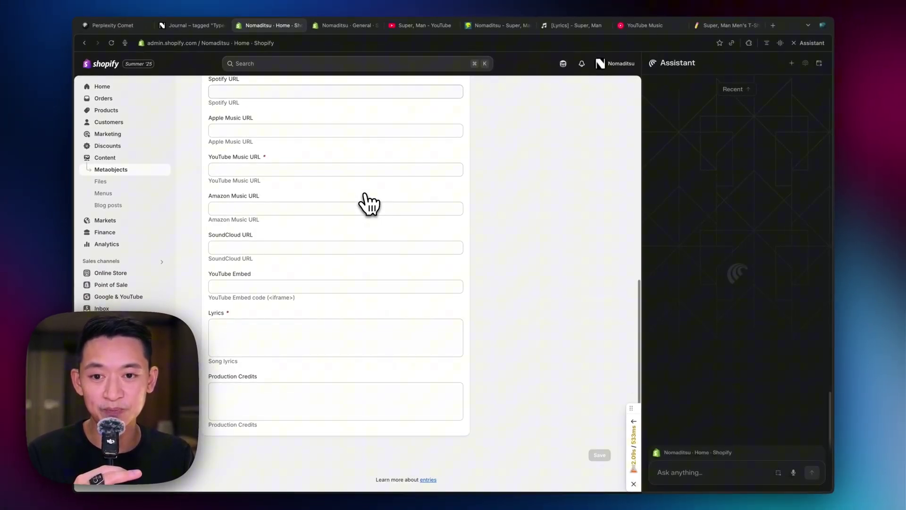
scroll(370, 203, up, 10)
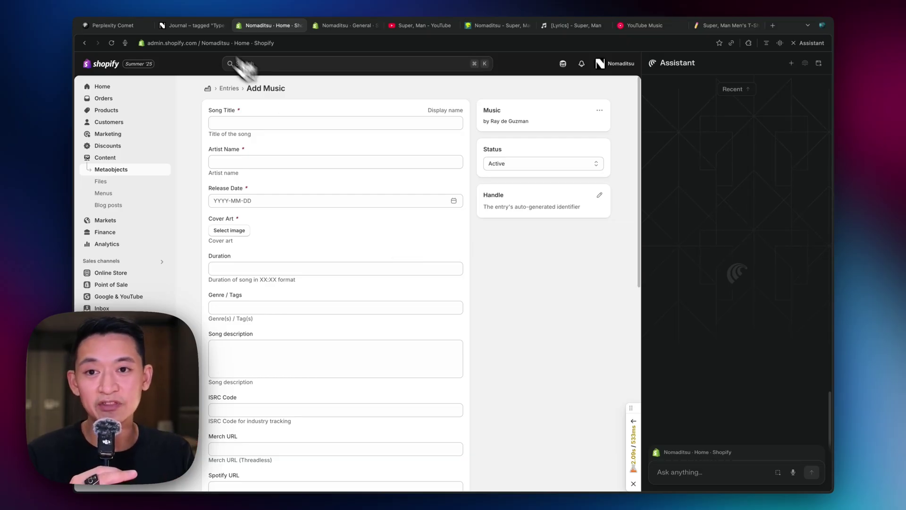
Go back to the song posts and open the Cherry Pie post, scrolling through its details.
click(191, 25)
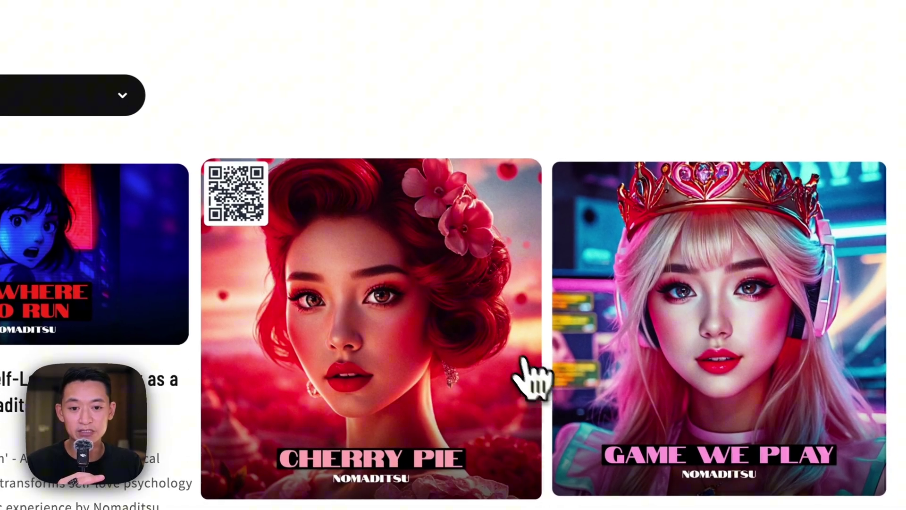
click(530, 374)
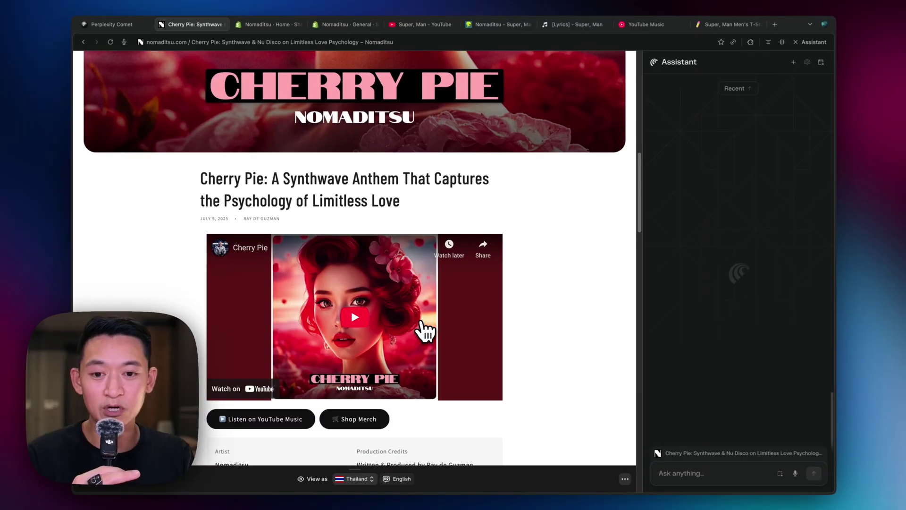
scroll(424, 330, down, 7)
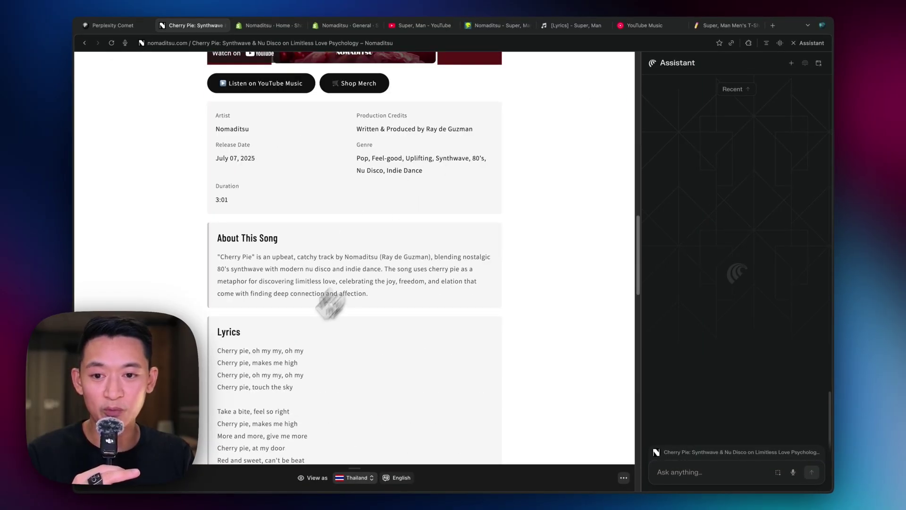
scroll(333, 364, down, 13)
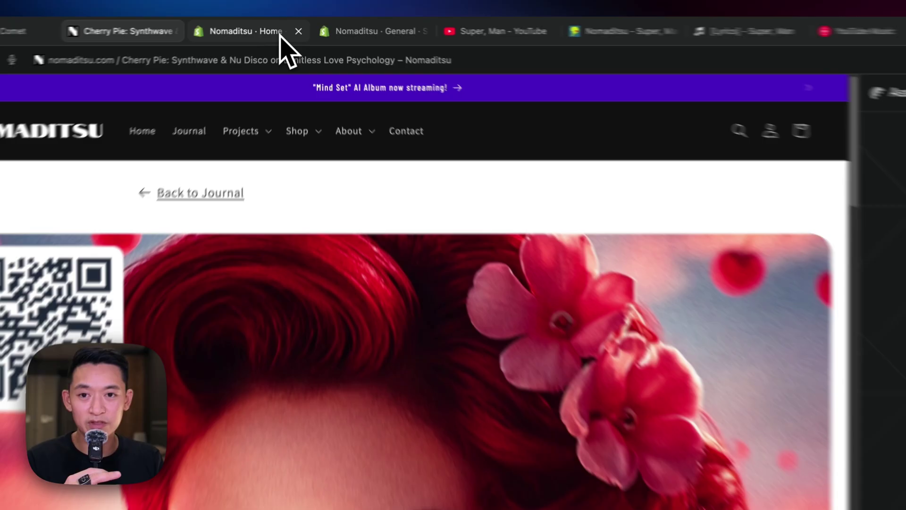
Return to the blank Add Music form and click into the Song Title and Artist Name fields.
click(286, 25)
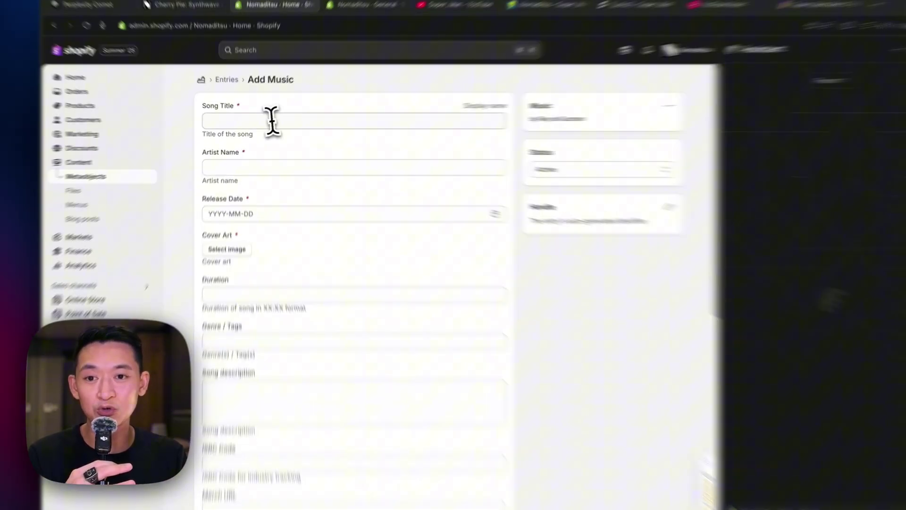
click(271, 123)
click(362, 166)
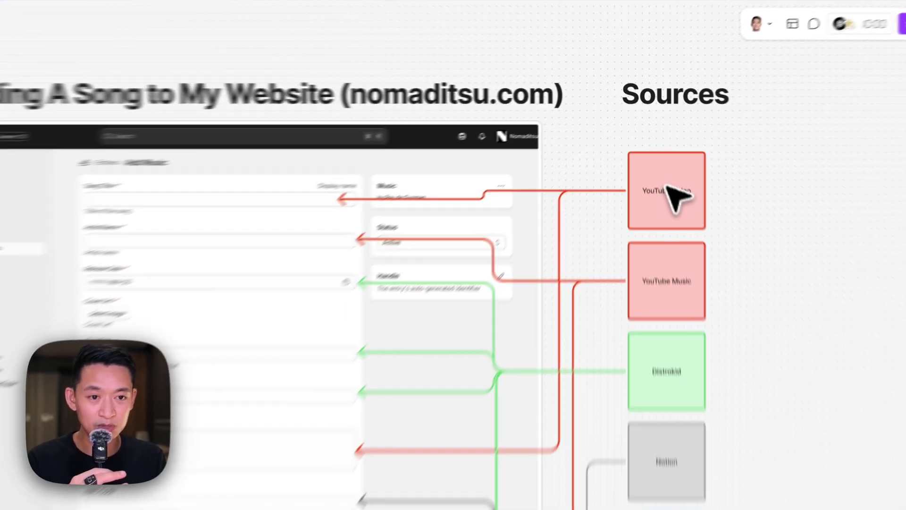
click(660, 156)
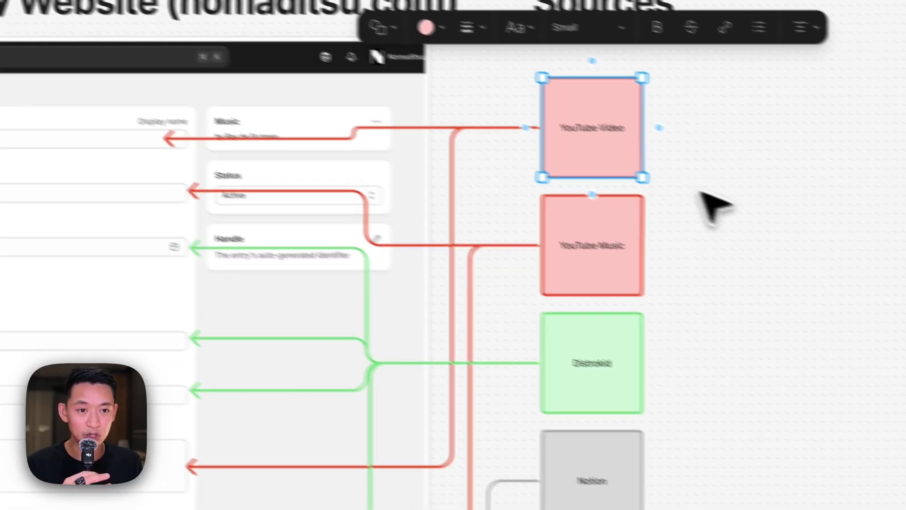
click(795, 257)
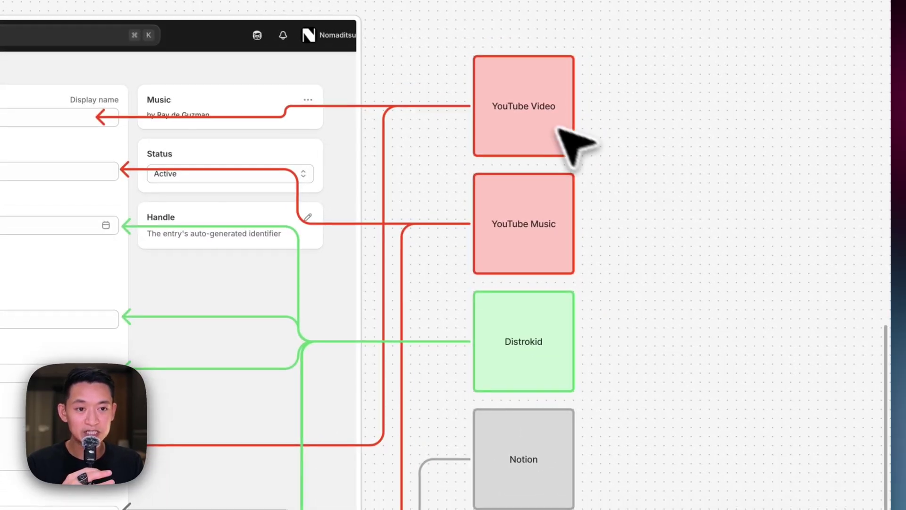
click(538, 108)
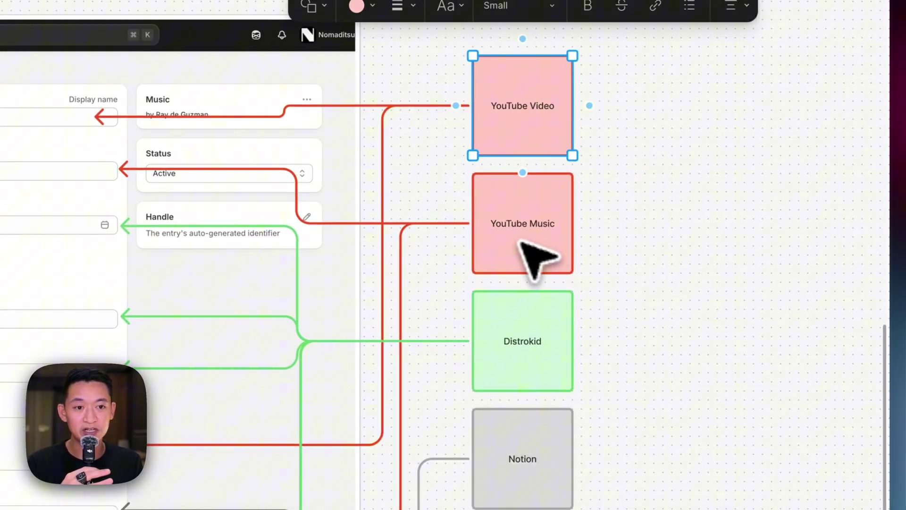
click(537, 325)
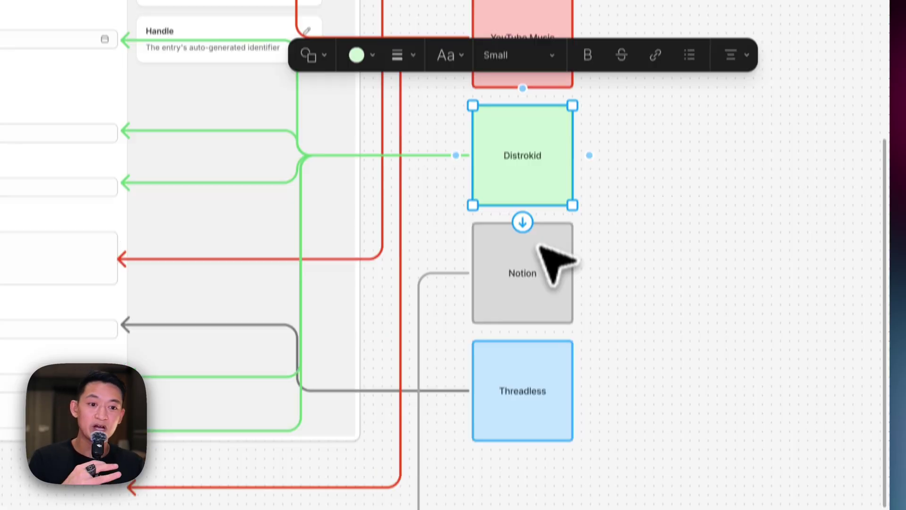
click(551, 448)
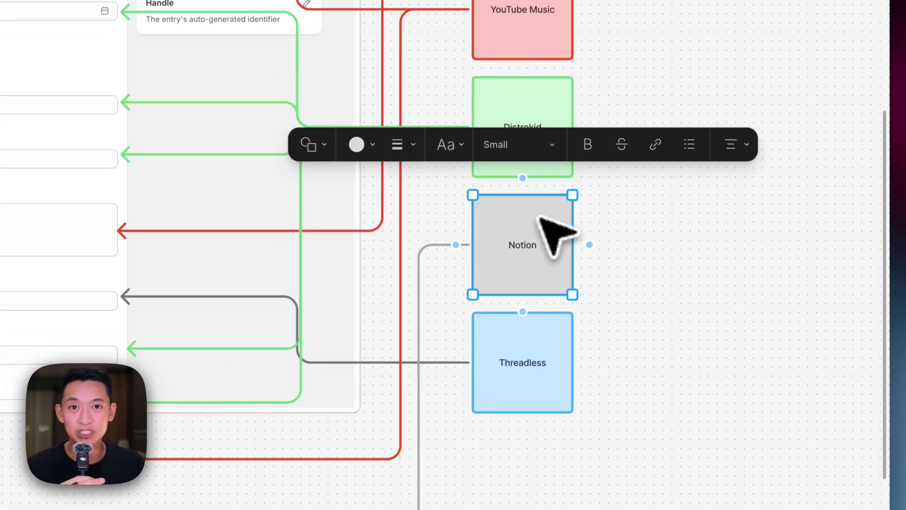
click(567, 336)
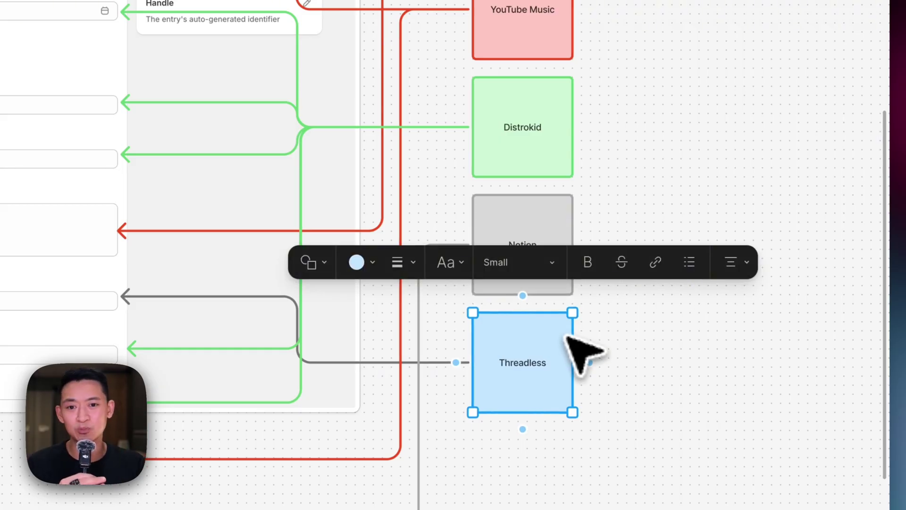
key(Escape)
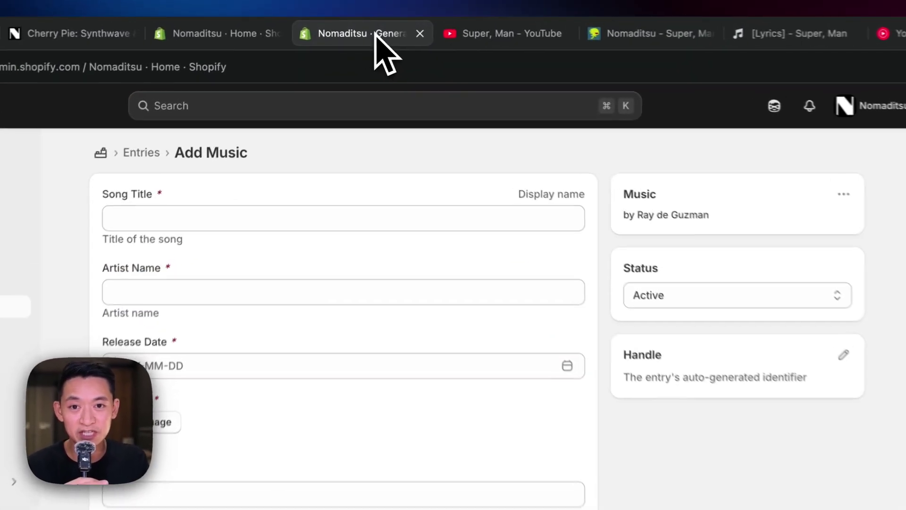
On the Super, Man YouTube video, view the embed code and expand the full description.
click(408, 26)
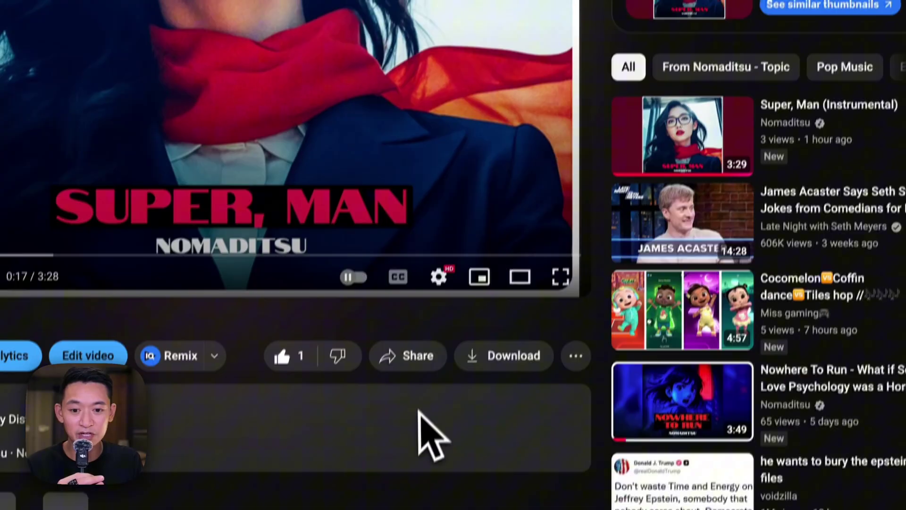
scroll(425, 427, down, 3)
scroll(427, 402, up, 1)
click(413, 257)
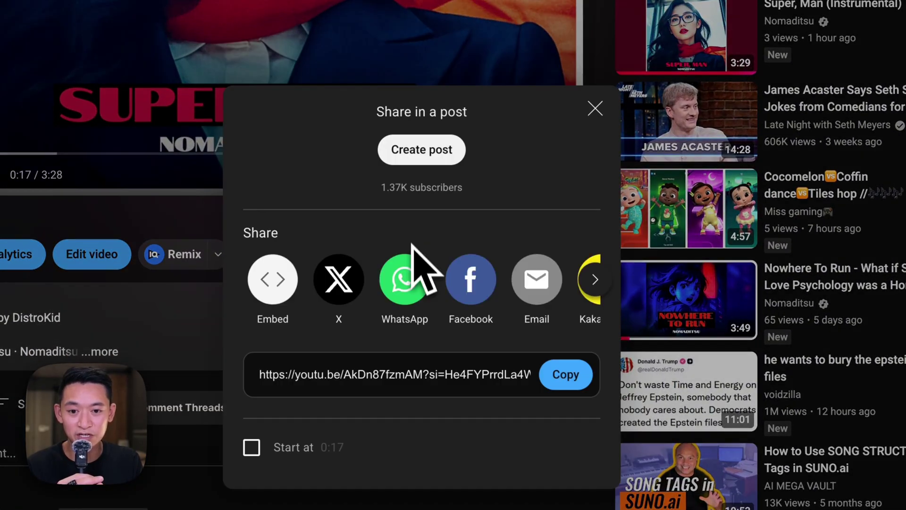
click(283, 287)
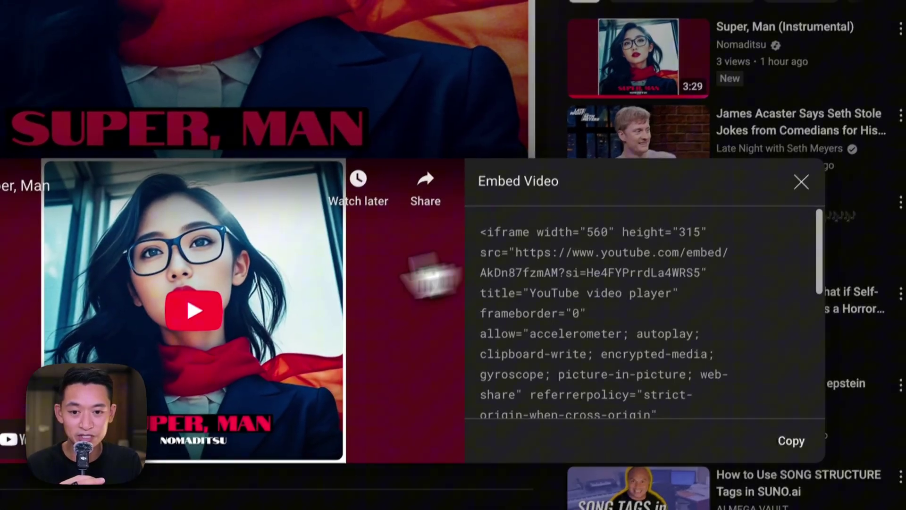
key(Escape)
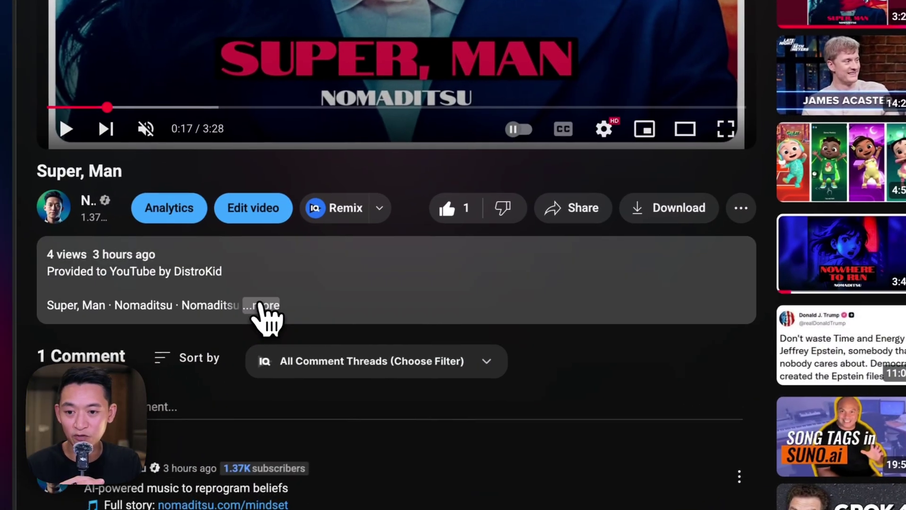
click(262, 304)
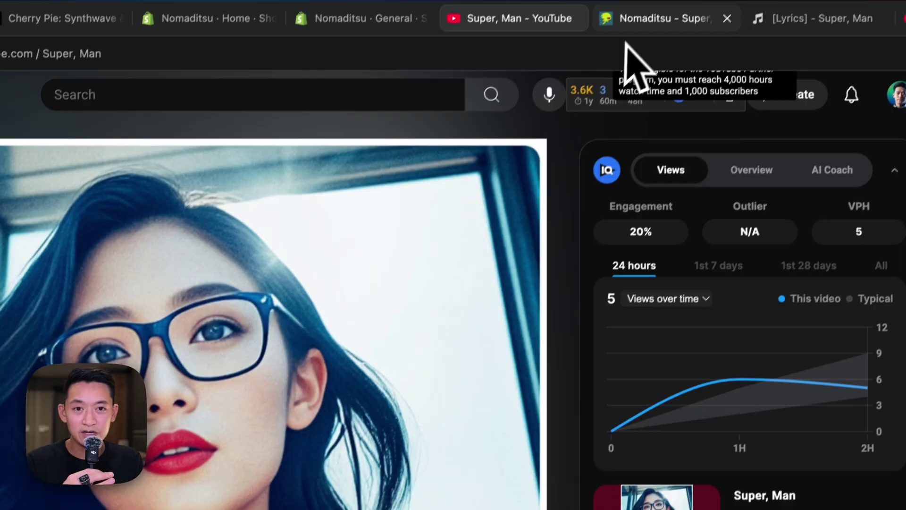
Look over the DistroKid release, lyrics page, YouTube Music and T-shirt shop tabs.
click(623, 42)
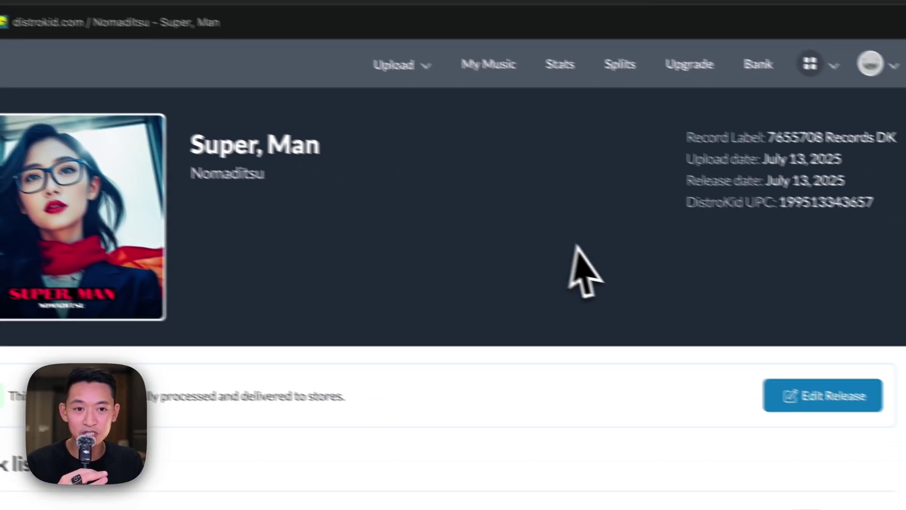
scroll(516, 432, down, 1)
scroll(529, 373, down, 5)
scroll(529, 373, up, 5)
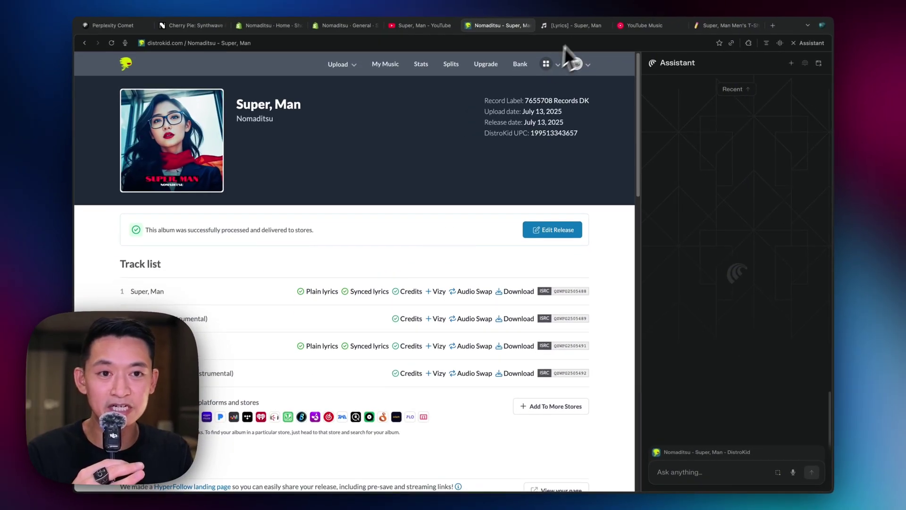
click(572, 25)
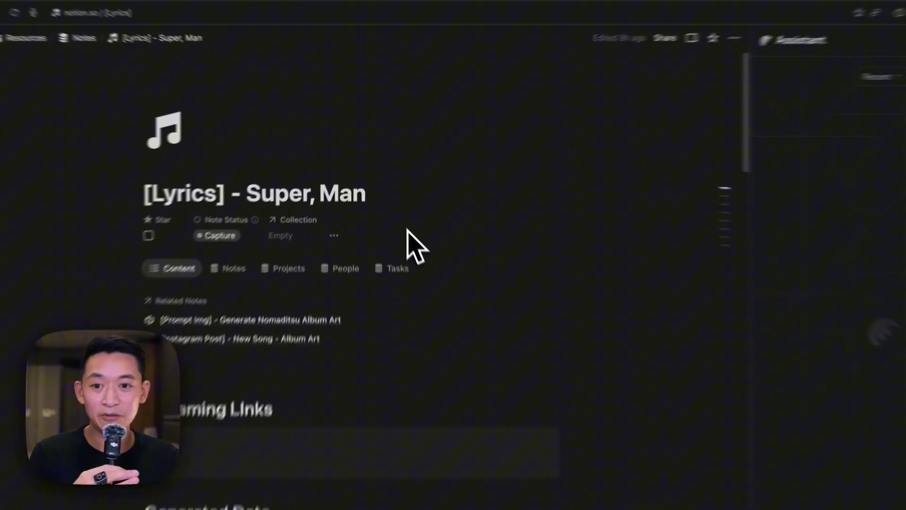
scroll(427, 278, down, 15)
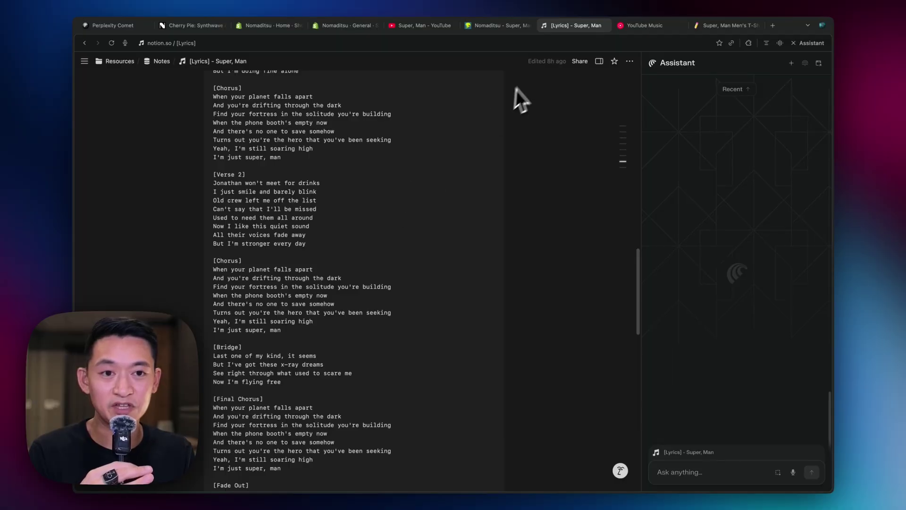
click(645, 25)
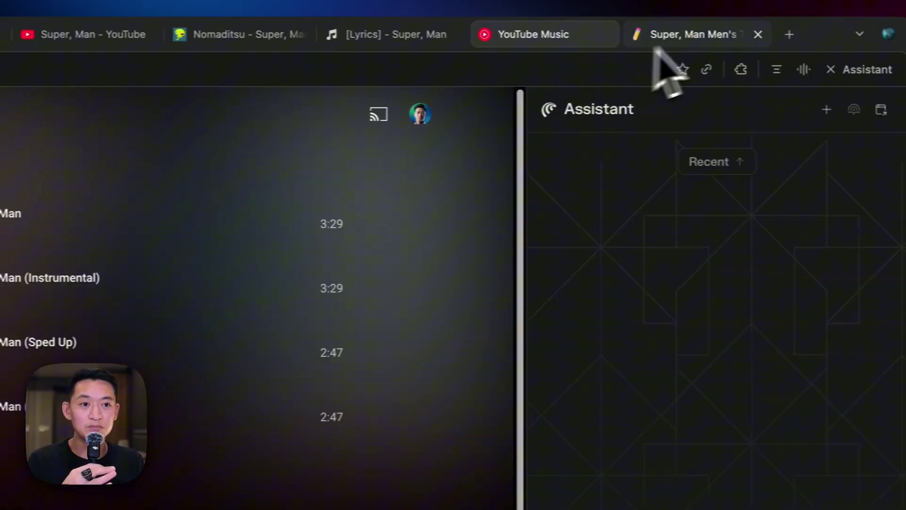
click(707, 29)
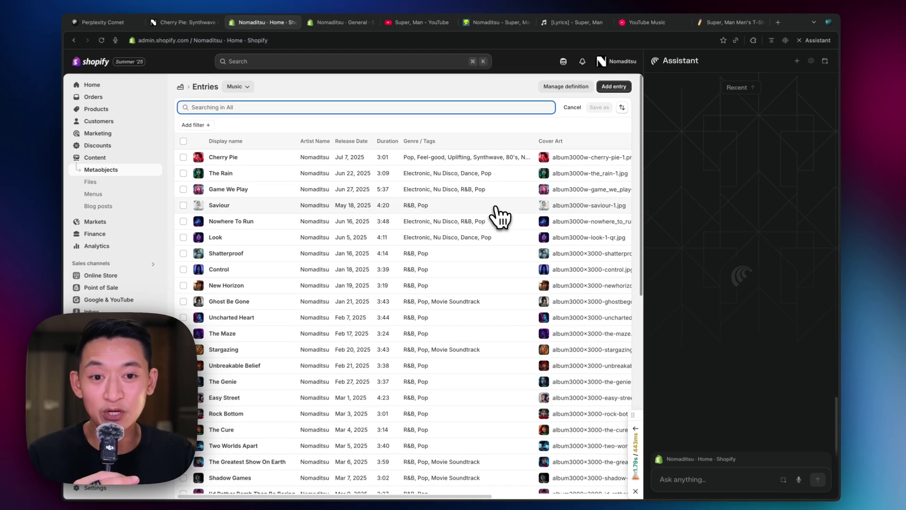
Scroll the Music entries list from Cherry Pie down to Double Down and back up.
scroll(498, 217, down, 10)
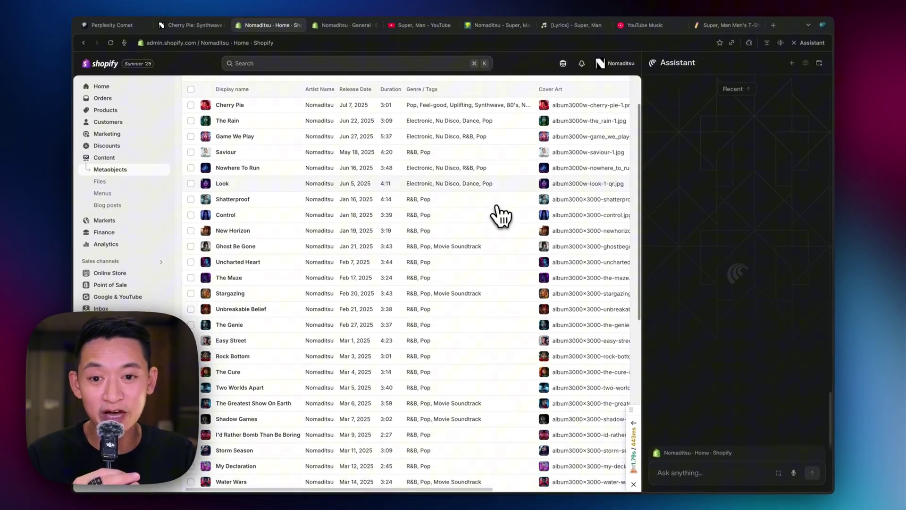
scroll(500, 216, down, 2)
scroll(500, 216, up, 10)
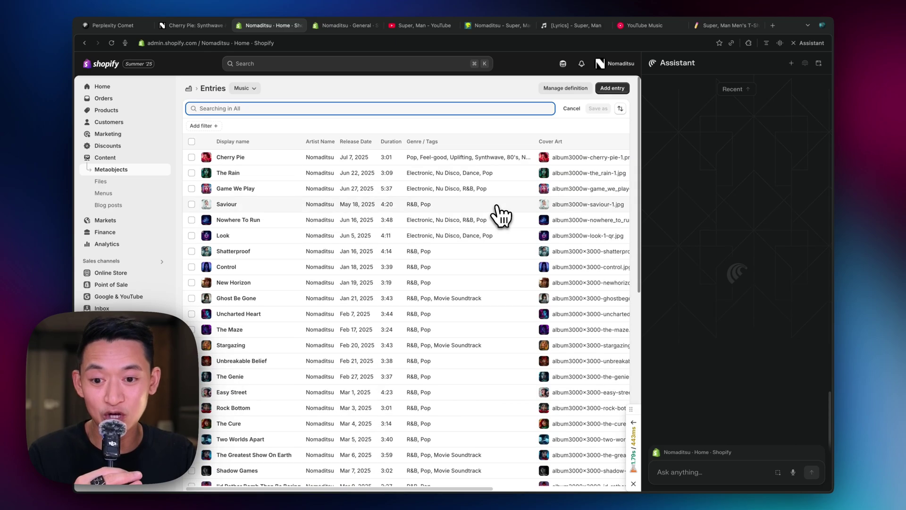
scroll(500, 216, down, 10)
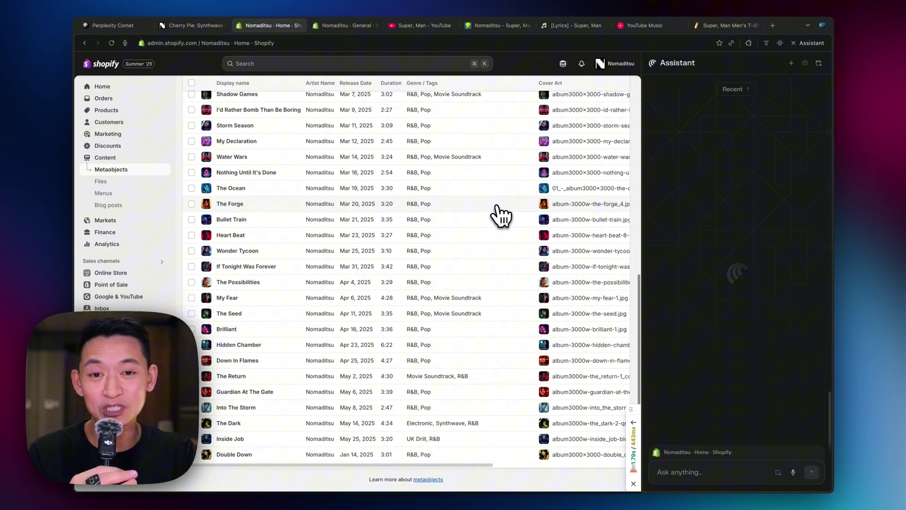
scroll(500, 216, up, 10)
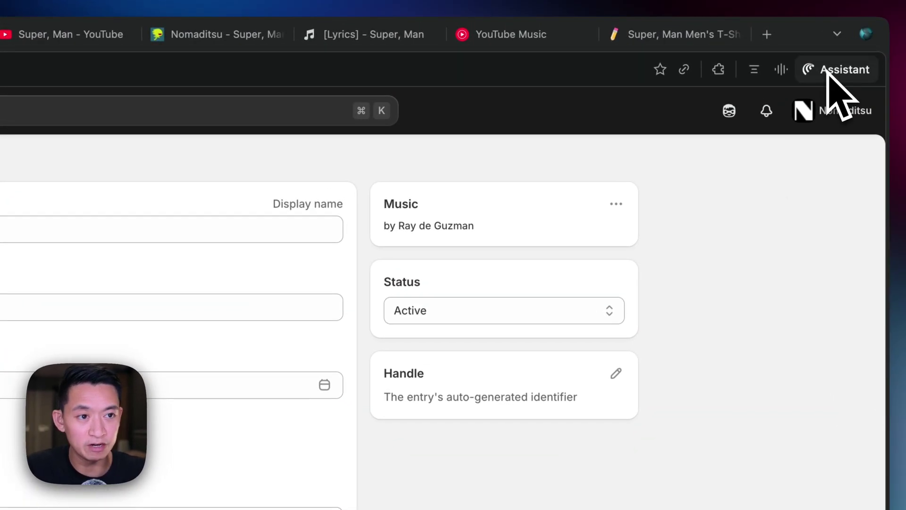
Open Comet's assistant side panel beside the blank Add Music form.
click(849, 76)
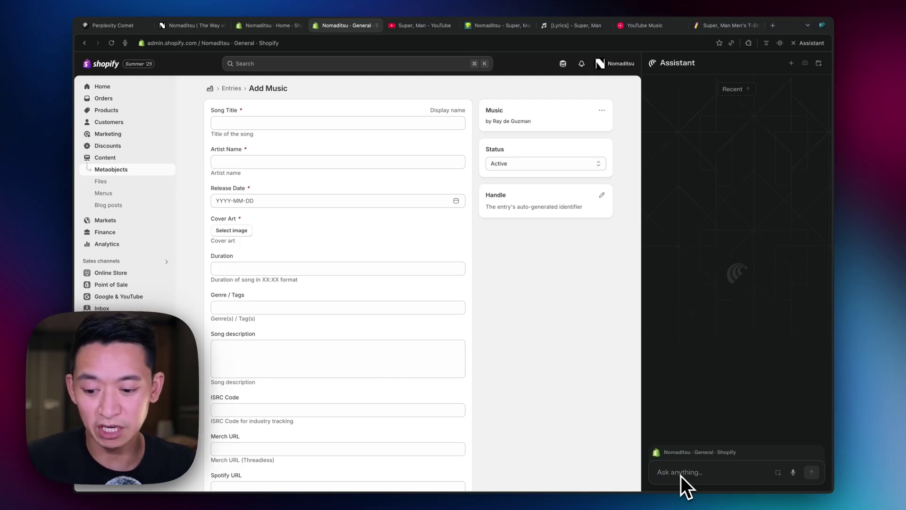
Dictate a fill-this-form request and attach the Super, Man YouTube, T-shirt and YouTube Music tabs.
key(alt+shift+k)
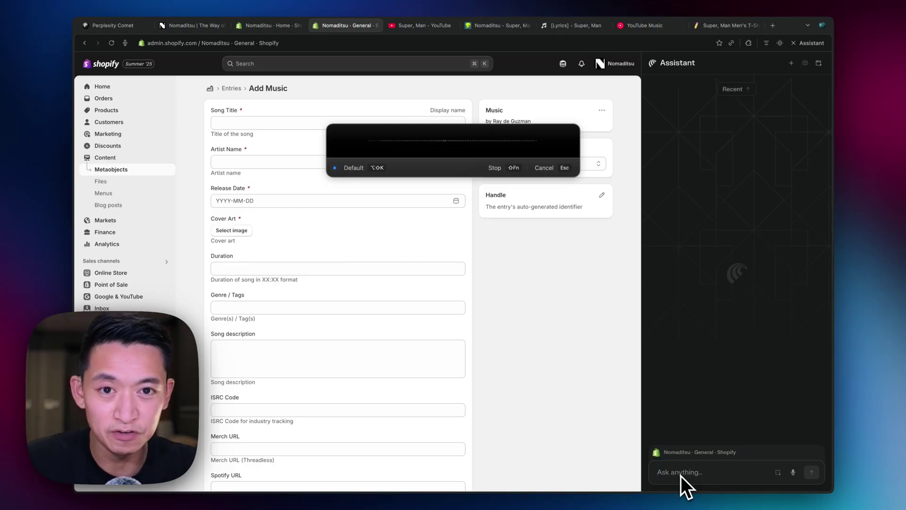
key(alt+shift+k)
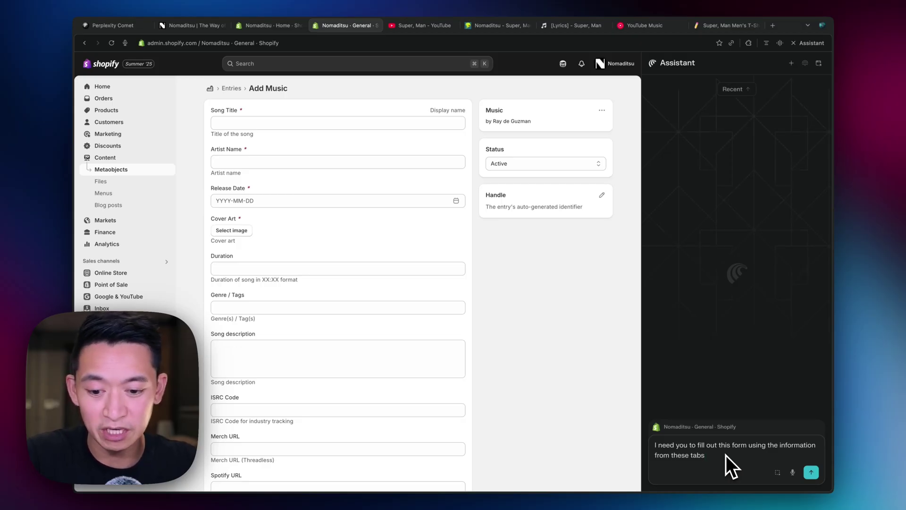
text(@)
key(Down)
key(Return)
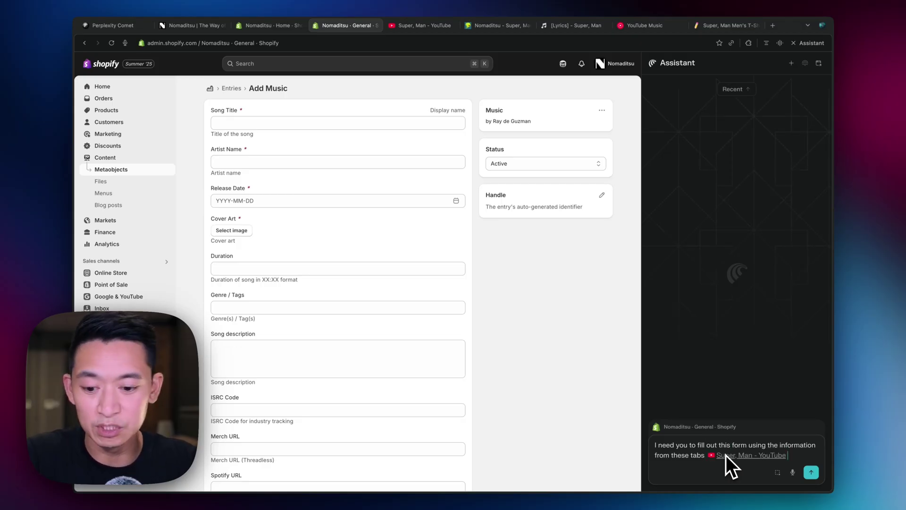
text(@)
key(Return)
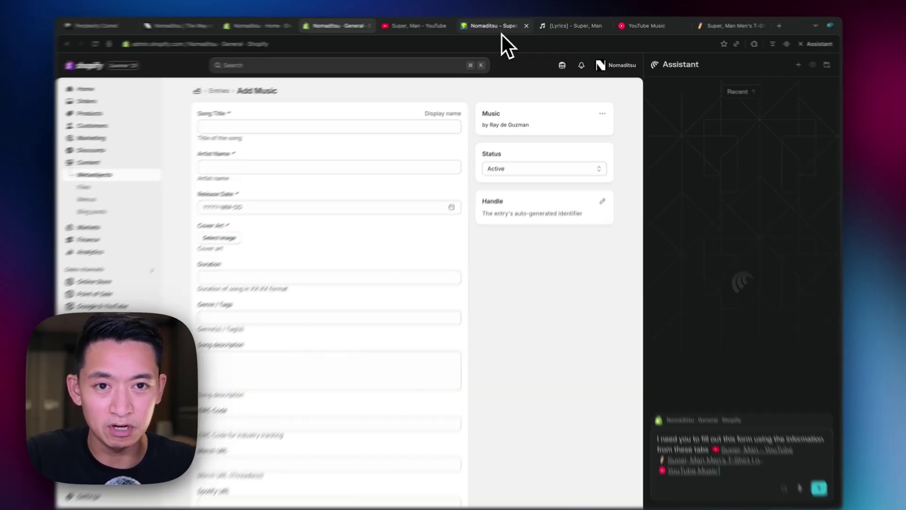
Copy the DistroKid release and Notion lyrics page URLs, then return to the Shopify form.
click(501, 34)
click(483, 46)
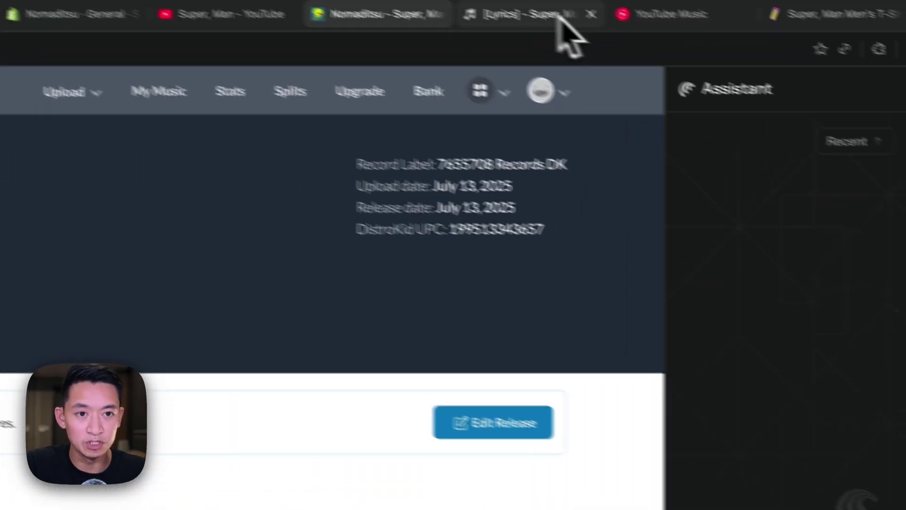
click(566, 34)
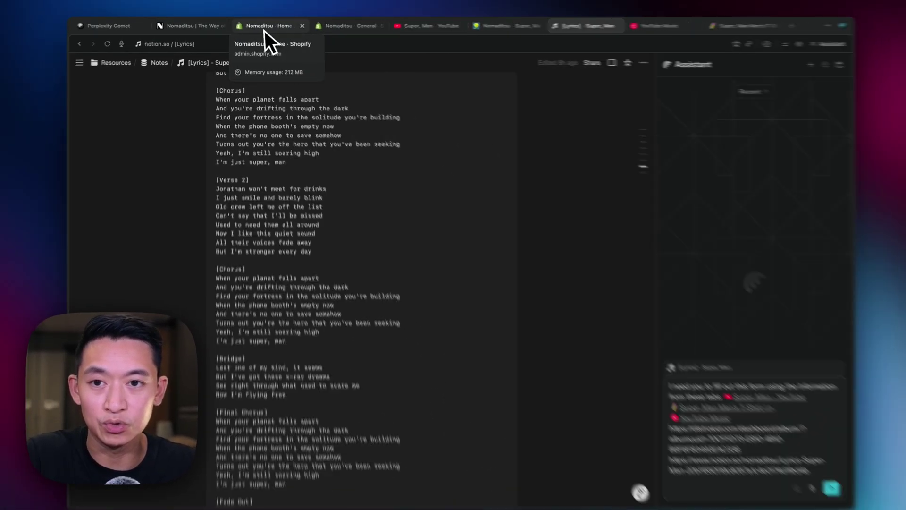
click(344, 25)
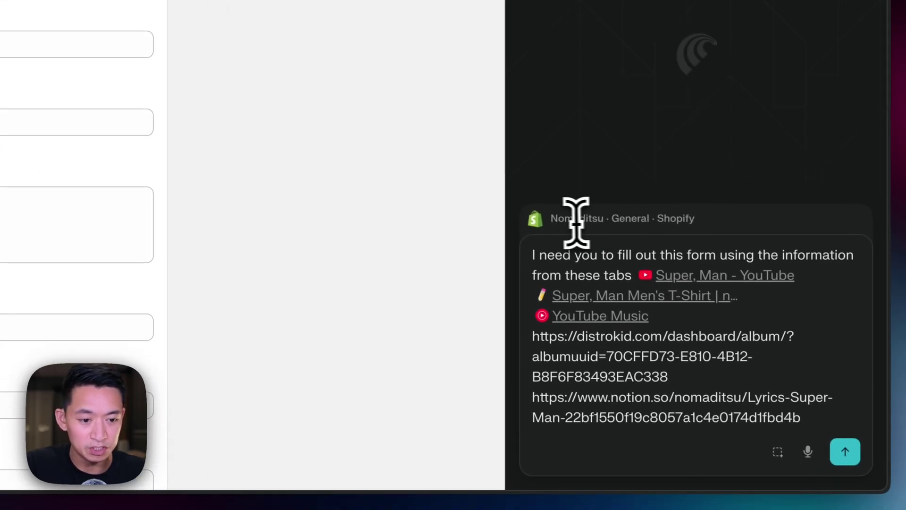
Add an 'and these links' line after the tab mentions in the assistant request.
drag(564, 229, 590, 218)
click(558, 262)
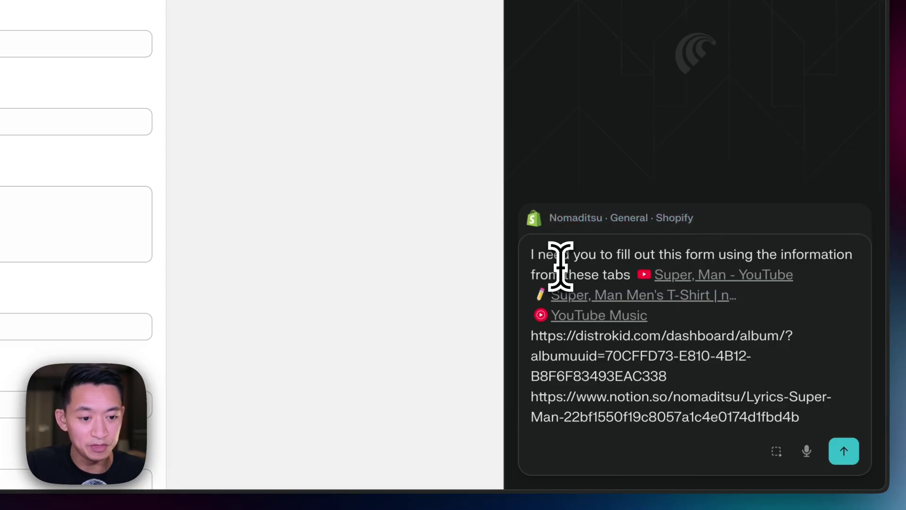
click(697, 312)
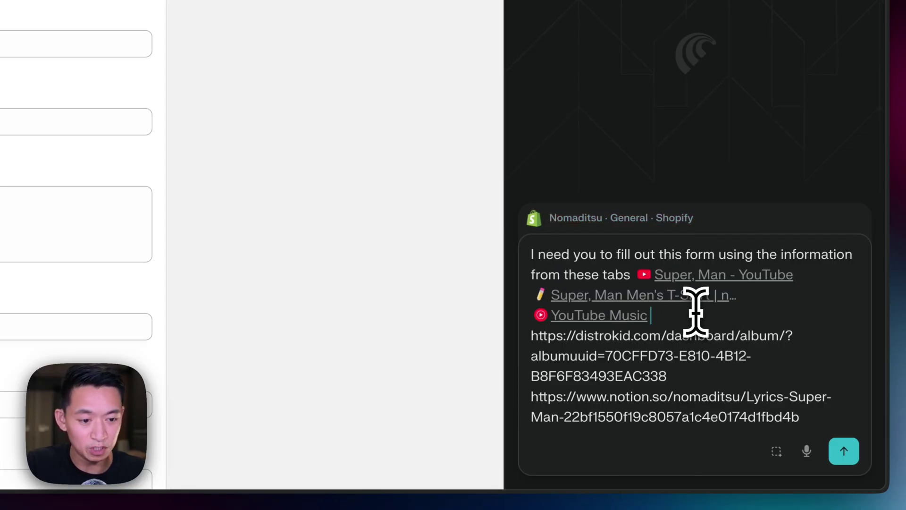
key(shift+Return)
text(and these links:)
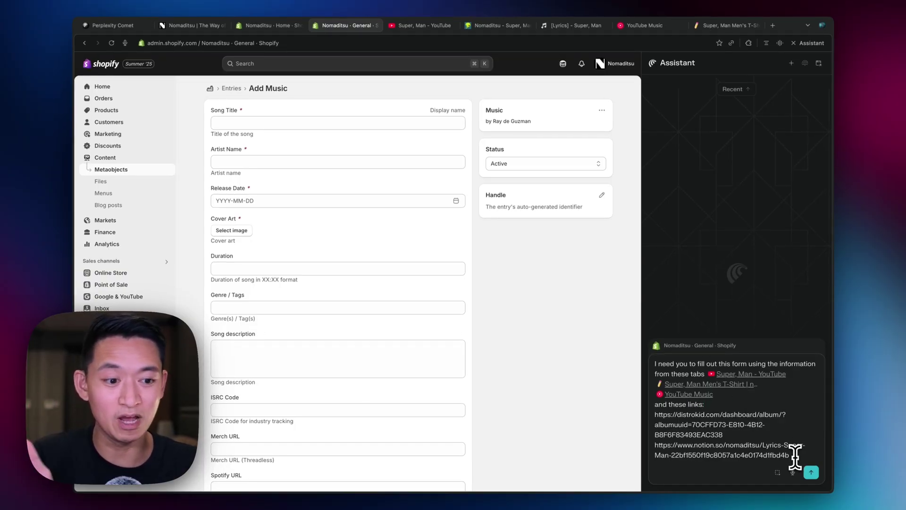
Send the request so the assistant fills in and saves the Super, Man Music entry.
click(811, 471)
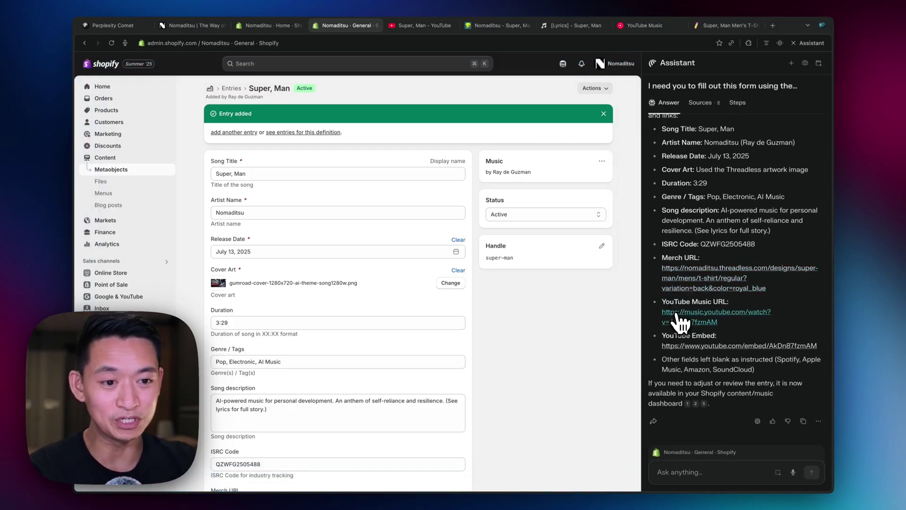
Scroll the saved Super, Man entry to check its Active status, July 13, 2025 date and 3:29 duration.
scroll(668, 174, up, 1)
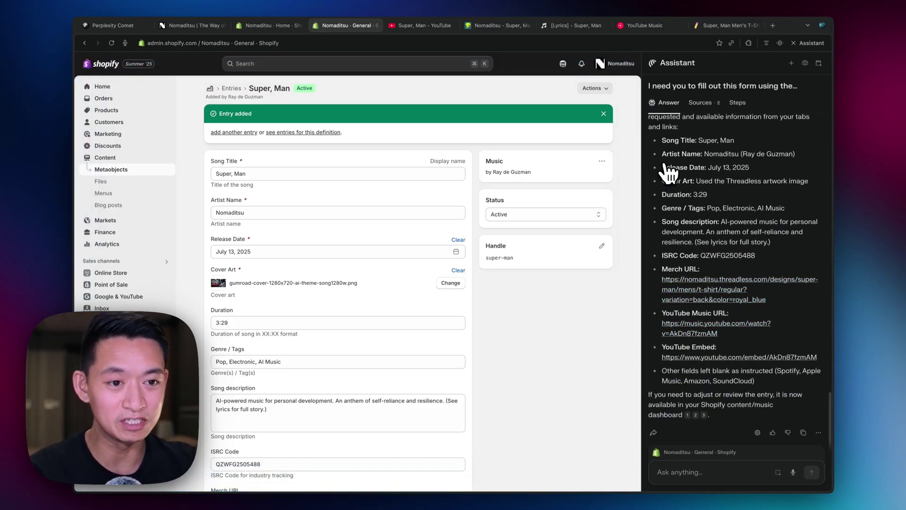
scroll(668, 174, down, 1)
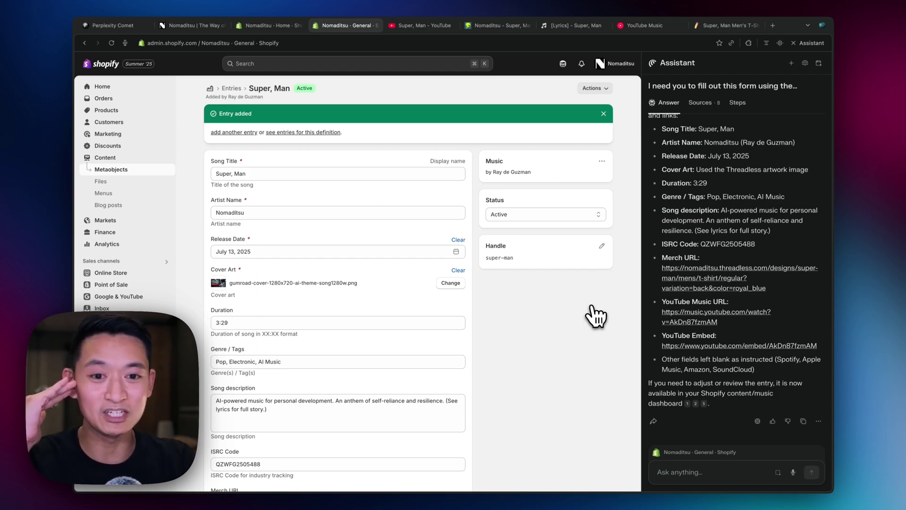
Replace the Super, Man cover art with album3000w-super_man-1.jpg from 02 - Published and save.
click(453, 284)
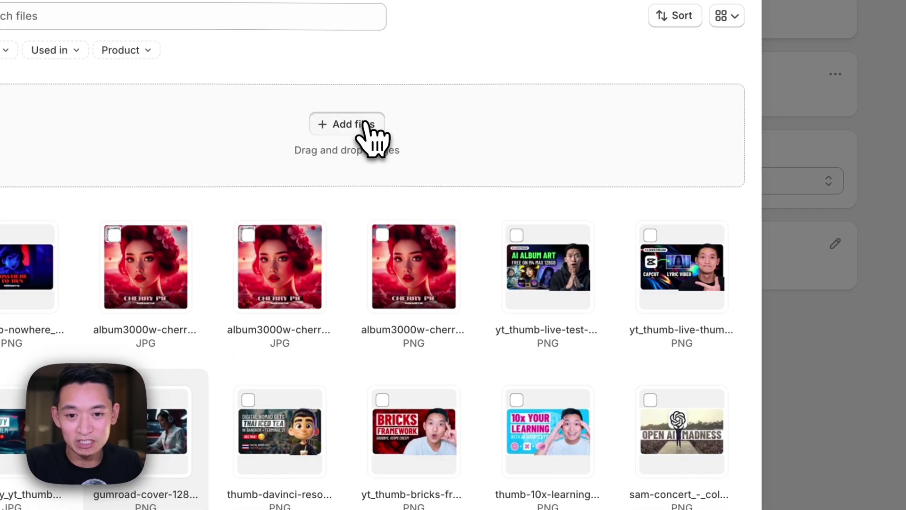
click(366, 124)
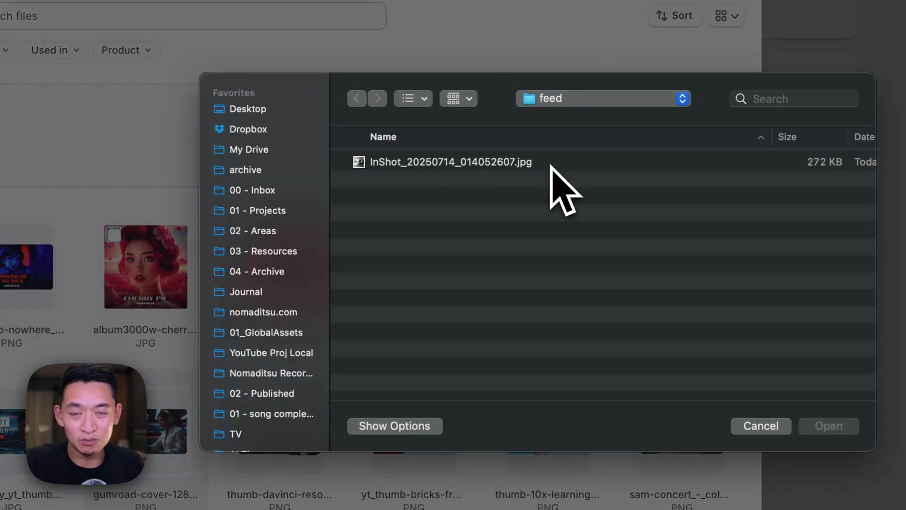
click(323, 393)
scroll(511, 246, down, 5)
click(609, 222)
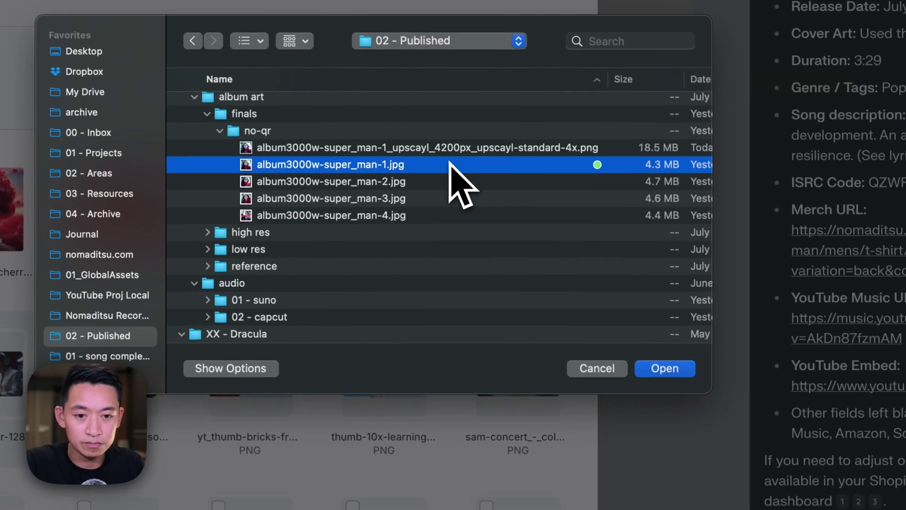
click(664, 368)
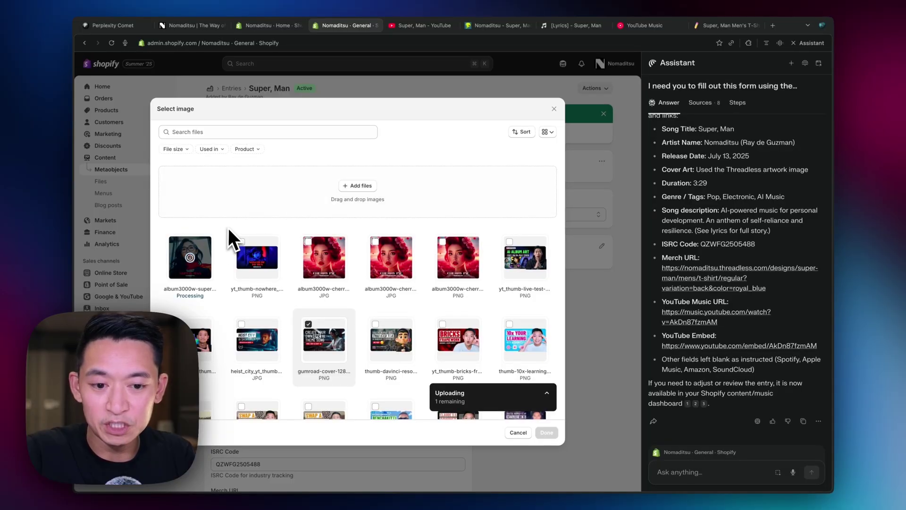
click(176, 240)
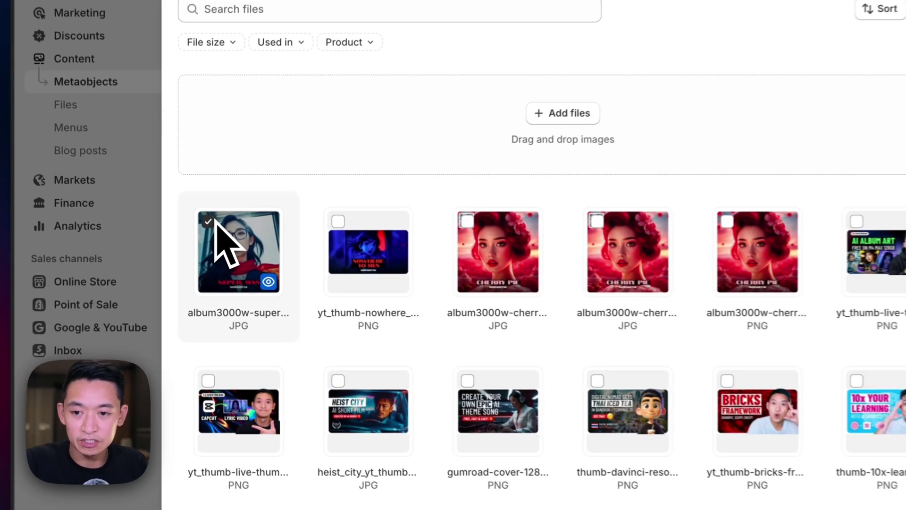
click(704, 447)
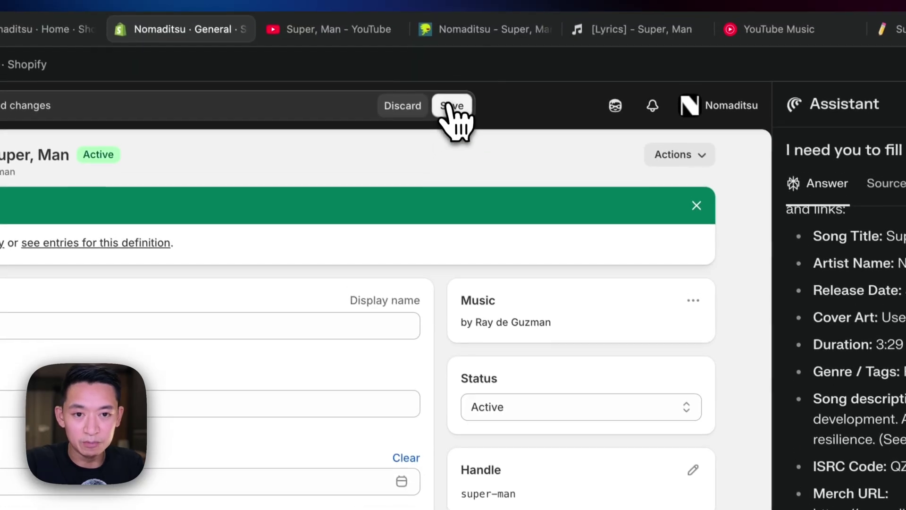
click(452, 106)
scroll(486, 377, down, 5)
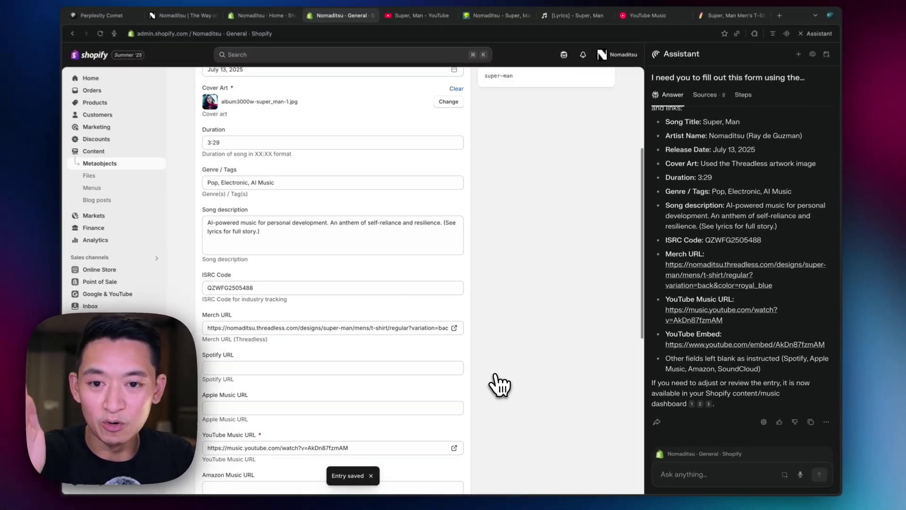
scroll(499, 384, down, 10)
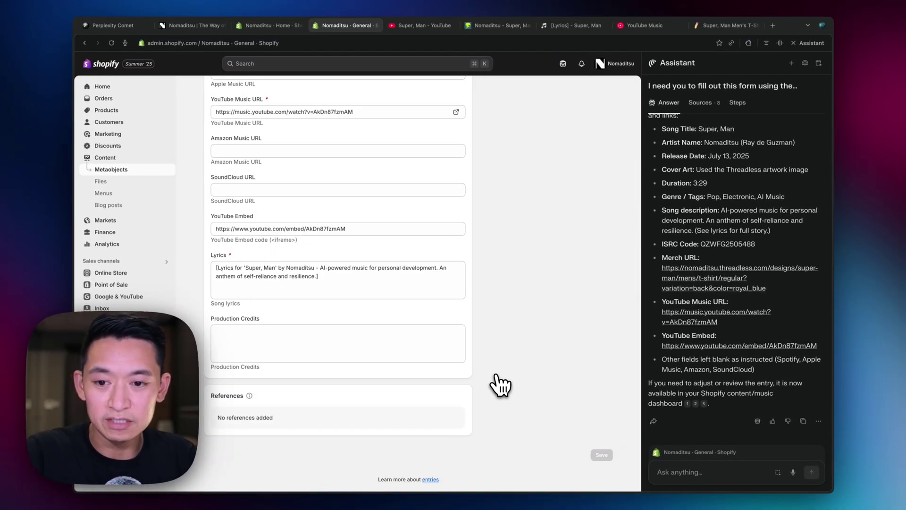
click(329, 282)
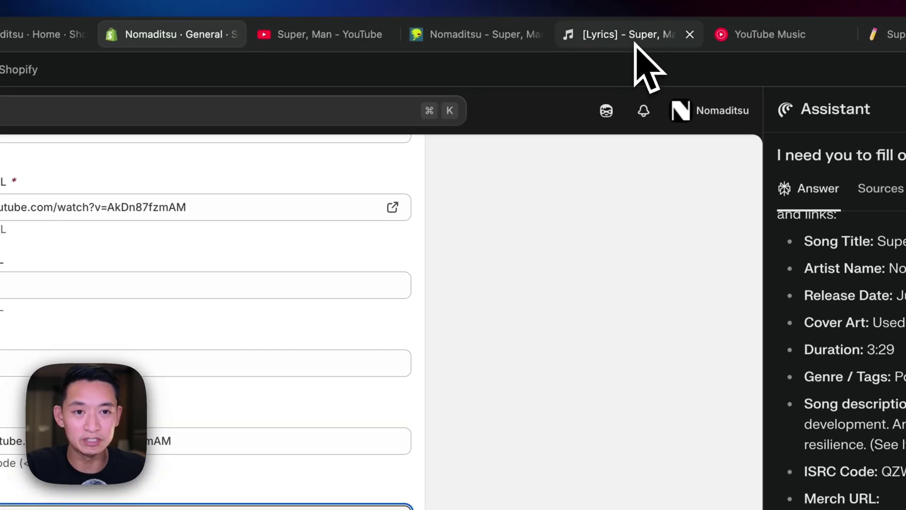
click(634, 43)
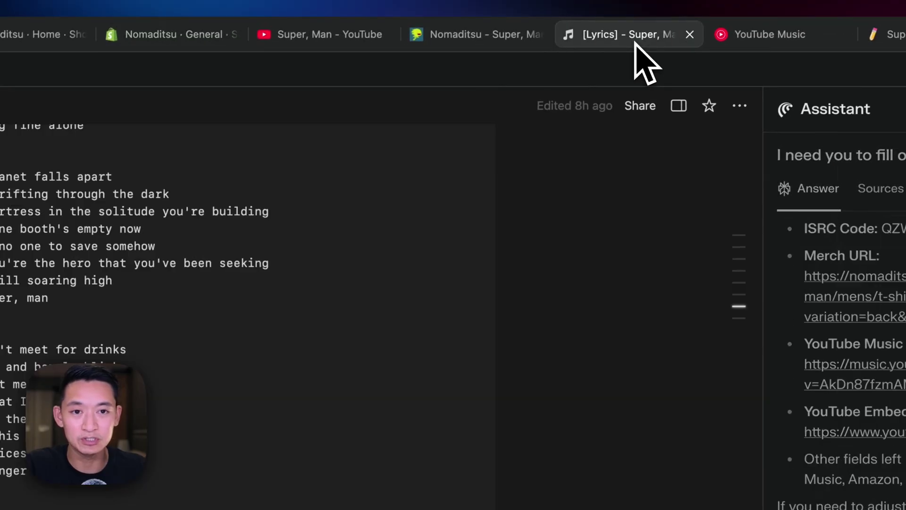
click(532, 72)
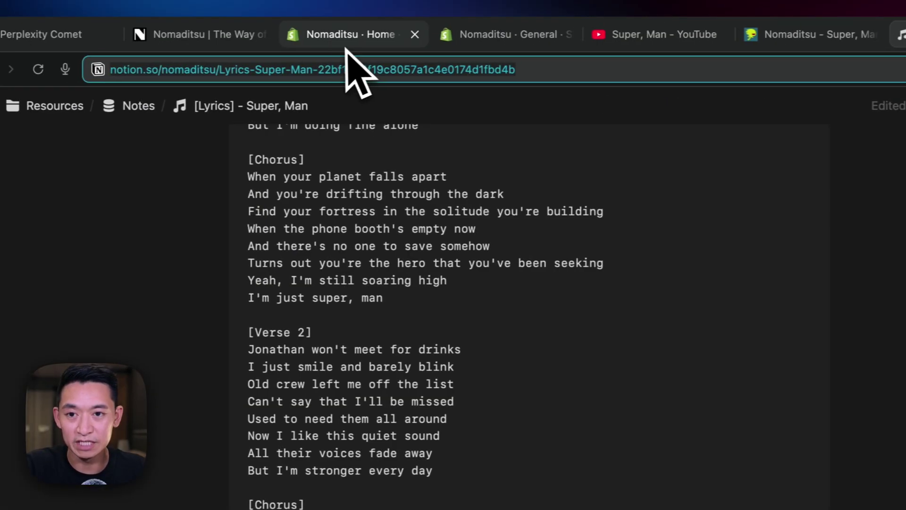
click(482, 37)
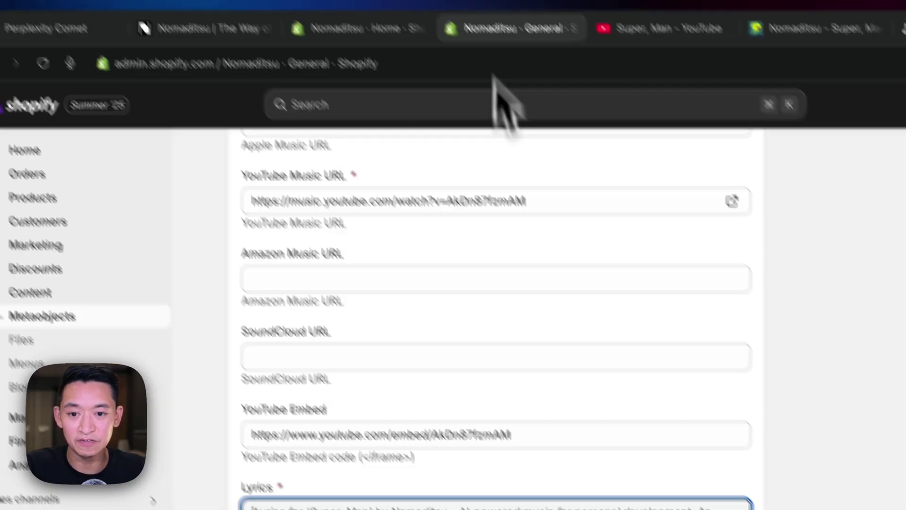
Tell the assistant the lyrics weren't correct and send it the Notion page link to copy from.
text(the lyrics were)
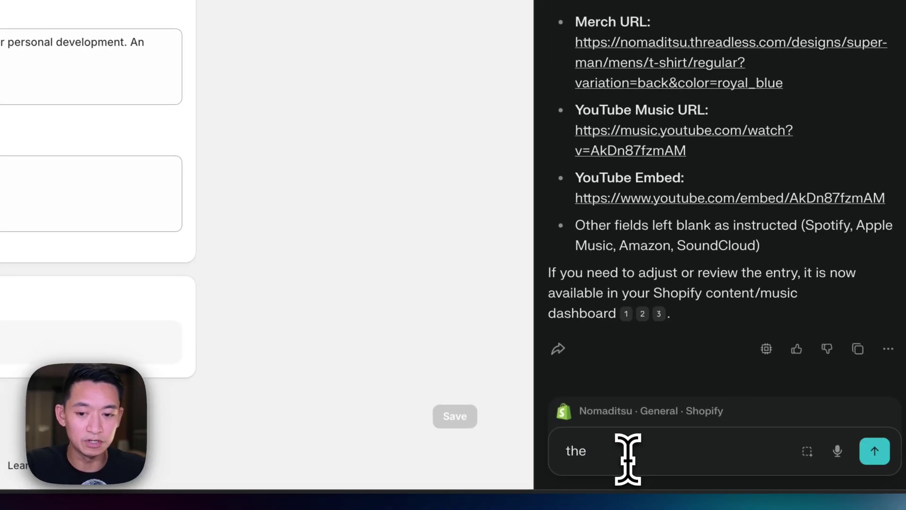
text('nt)
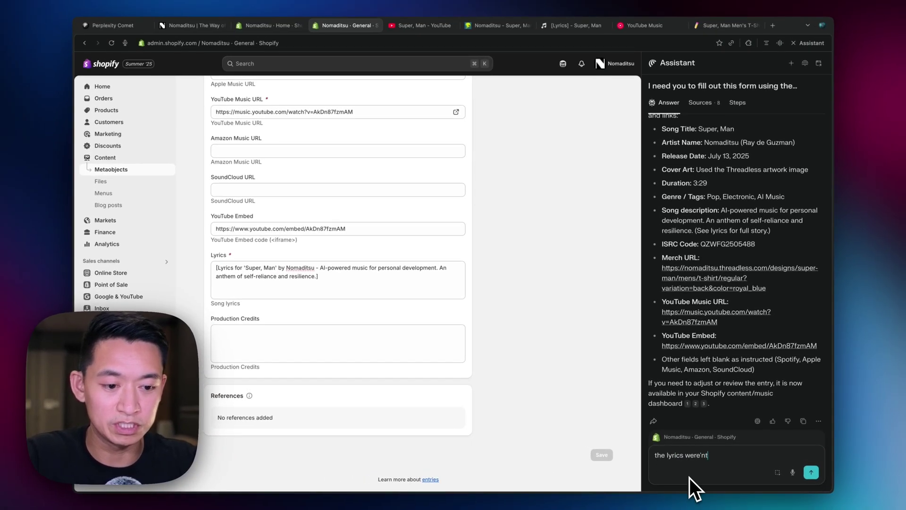
key(BackSpace)
key(BackSpace)
key(BackSpace)
text(n't correct. can you copy f)
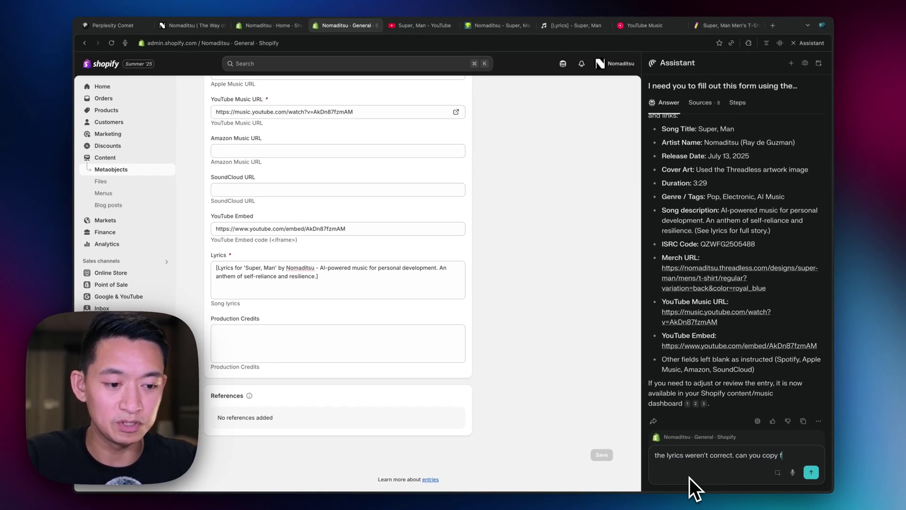
text(rom here?)
key(Return)
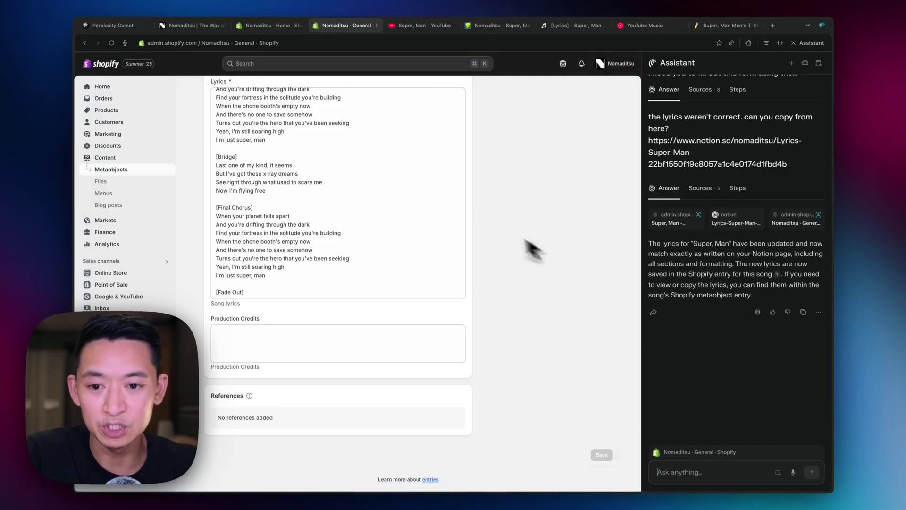
scroll(409, 211, up, 15)
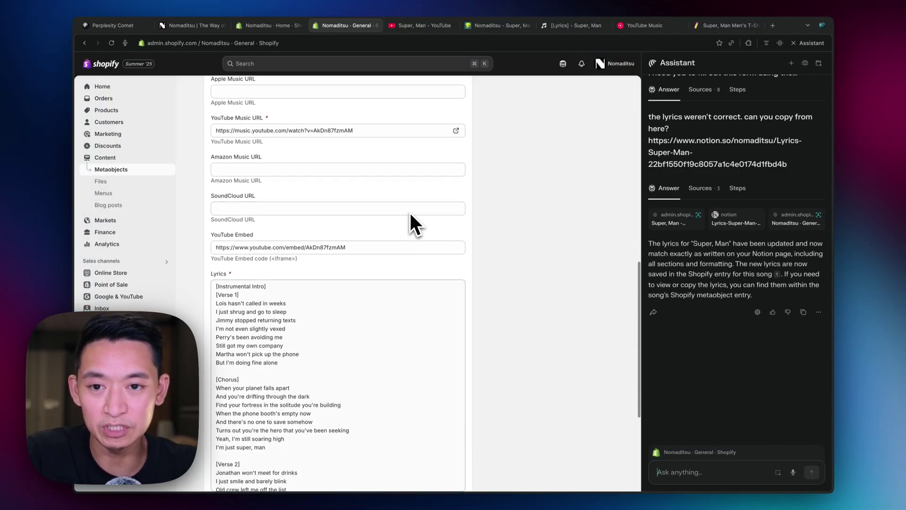
scroll(409, 211, up, 10)
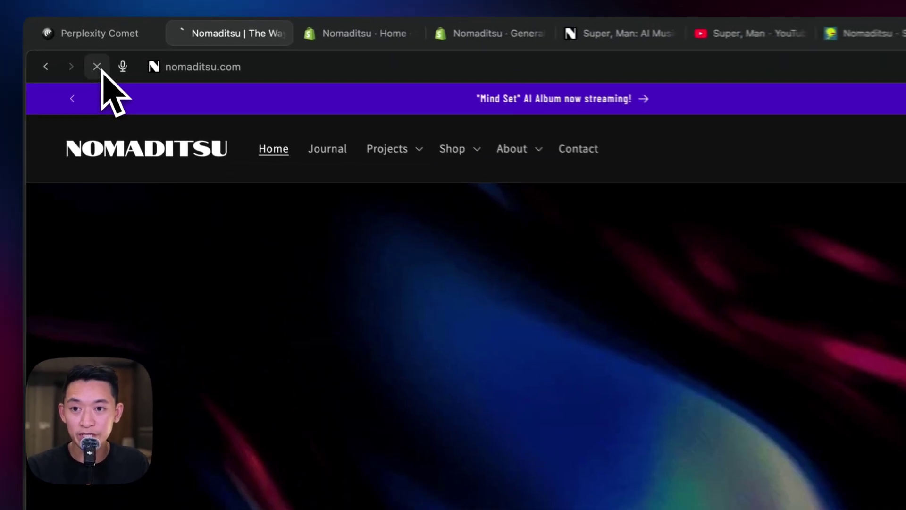
Reload the Nomaditsu homepage and open the Super, Man card in the Journal section.
click(111, 43)
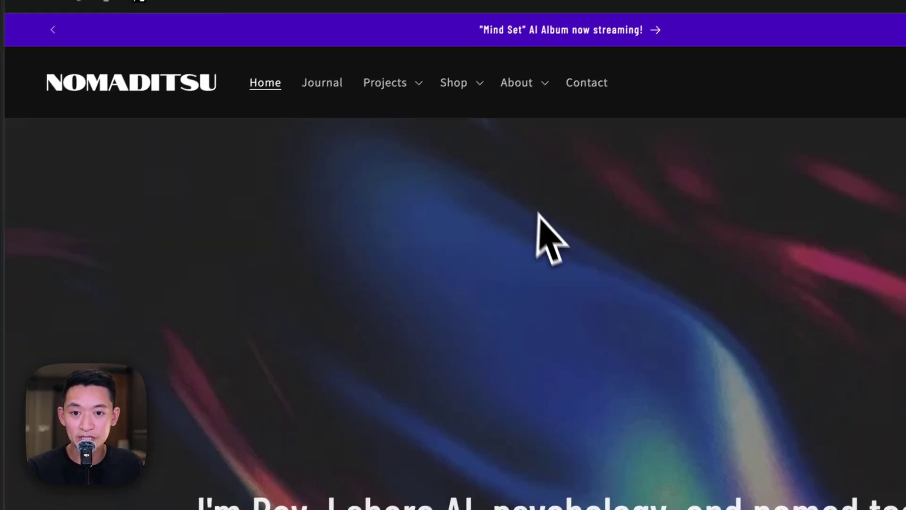
scroll(546, 374, down, 10)
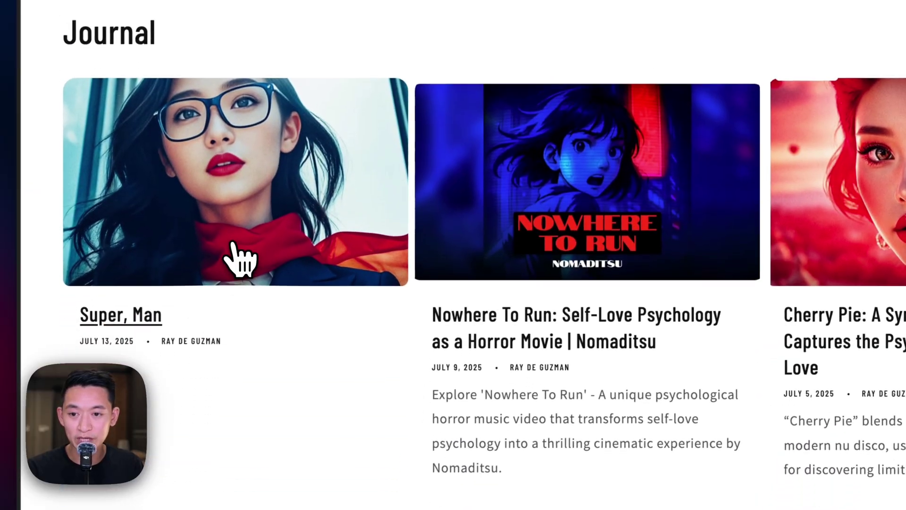
click(232, 395)
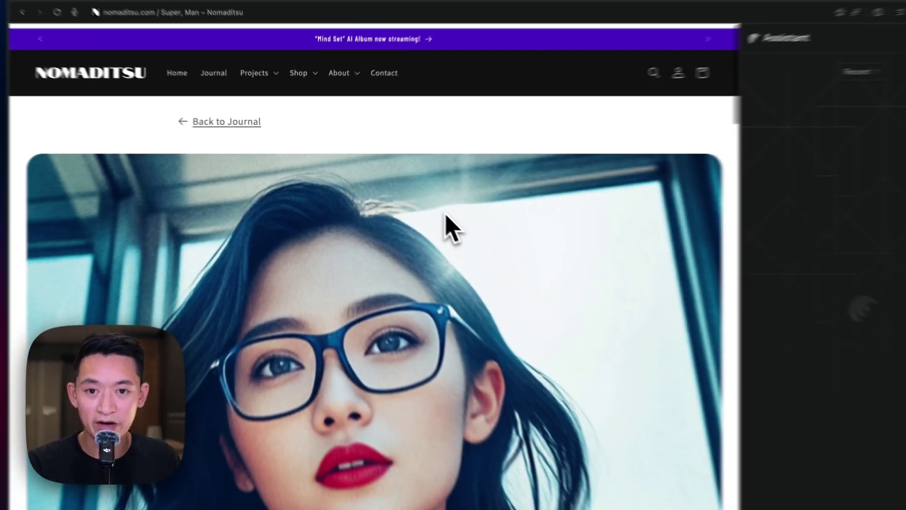
Review the article's artist, production credits, genre, description and full lyrics, highlighting key details.
scroll(412, 199, down, 10)
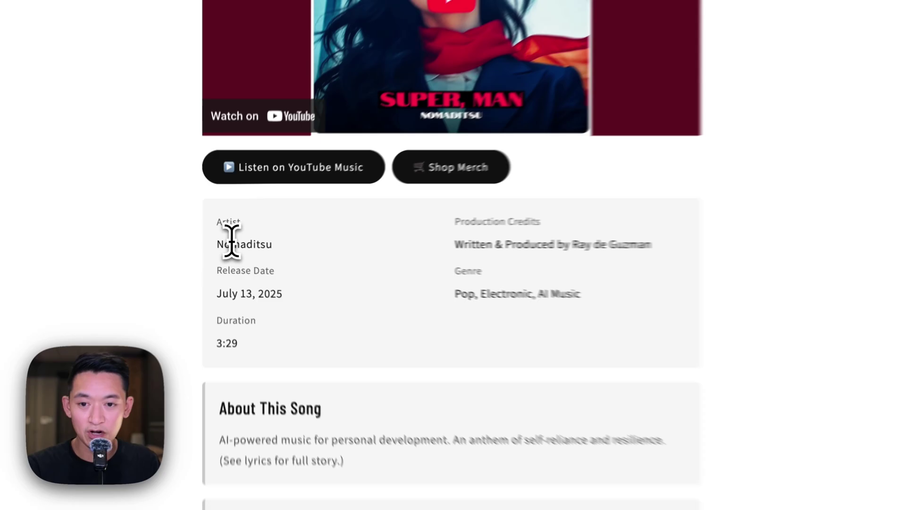
double_click(235, 245)
drag(394, 246, 425, 273)
scroll(608, 368, down, 10)
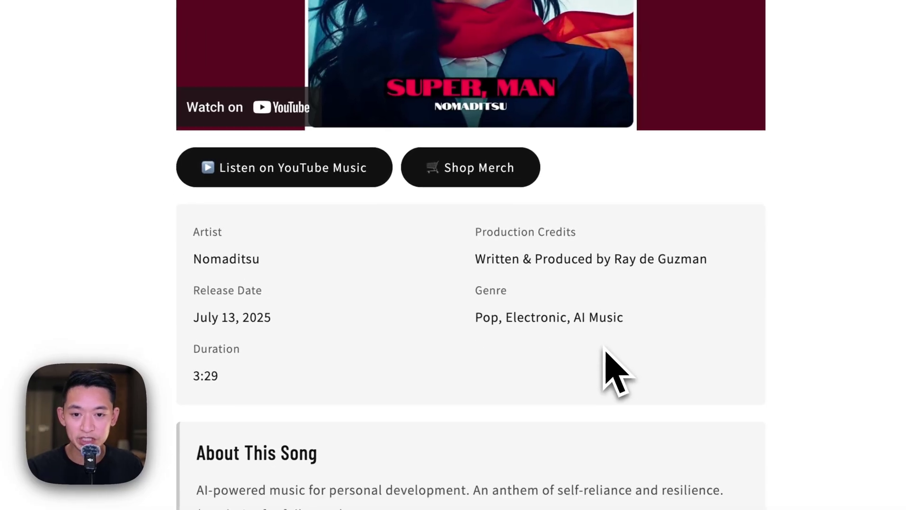
drag(349, 494, 275, 231)
scroll(491, 317, down, 2)
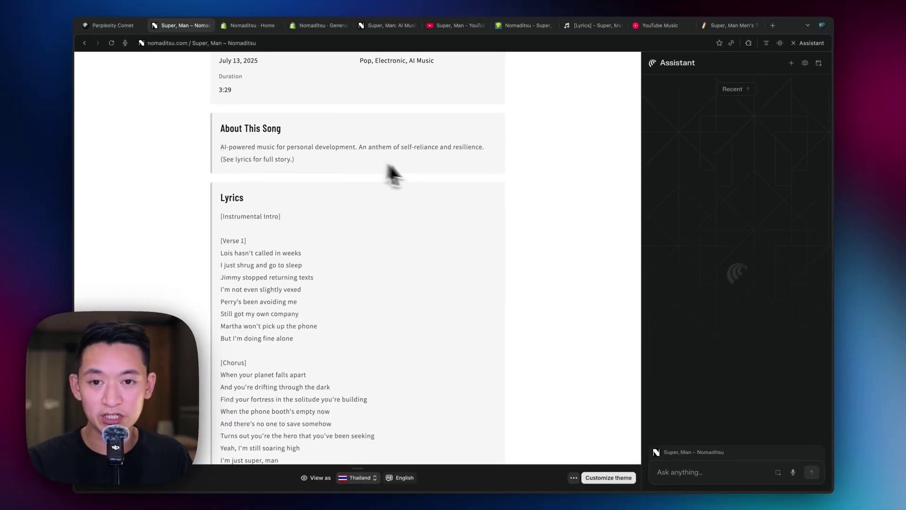
scroll(608, 184, up, 2)
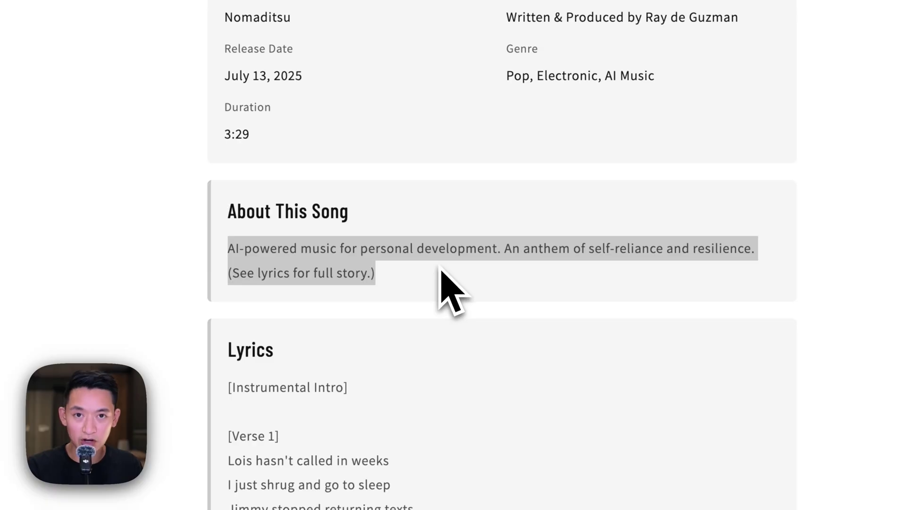
scroll(519, 262, down, 10)
scroll(561, 266, up, 15)
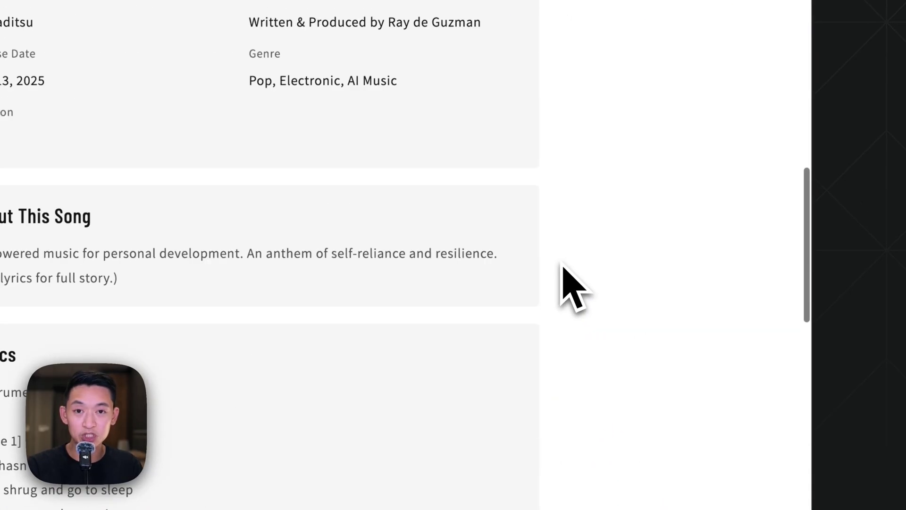